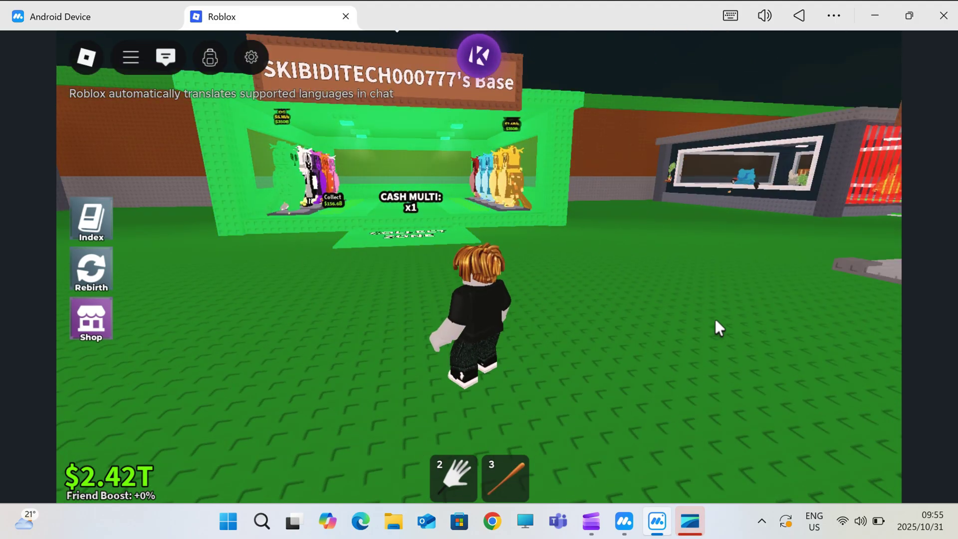
Step: Walk the avatar over the base's Collect pads and back out, raising cash from $2.95T to $3.87T
key("w")
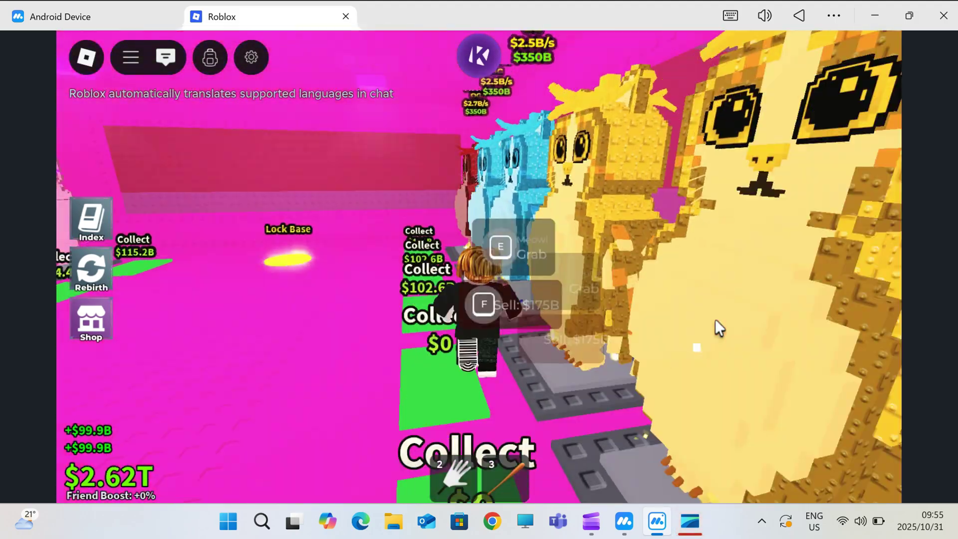
key("w")
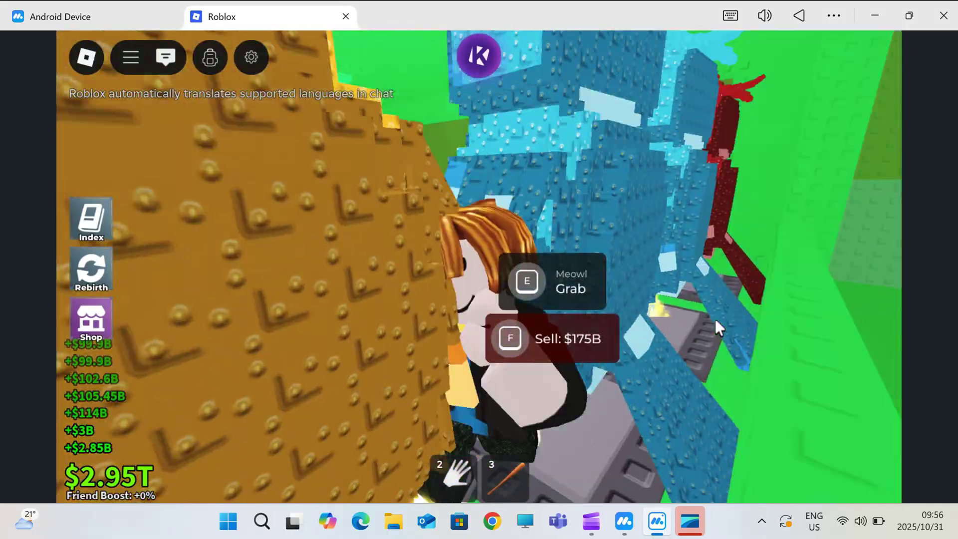
key("w")
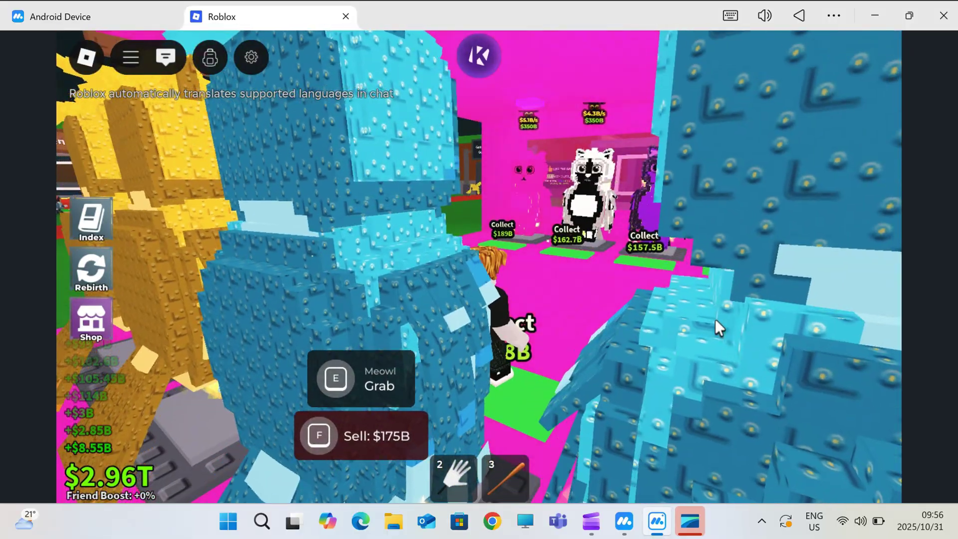
key("w")
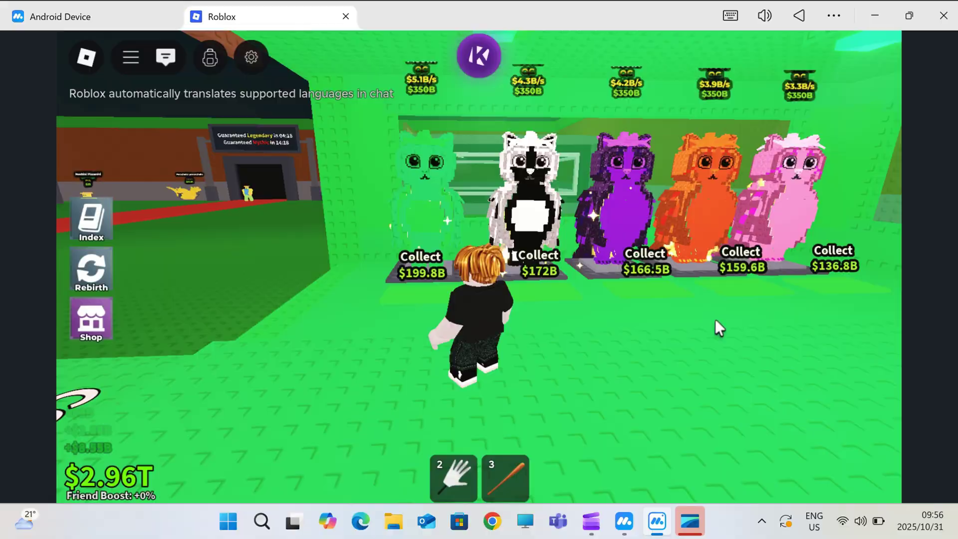
key("w")
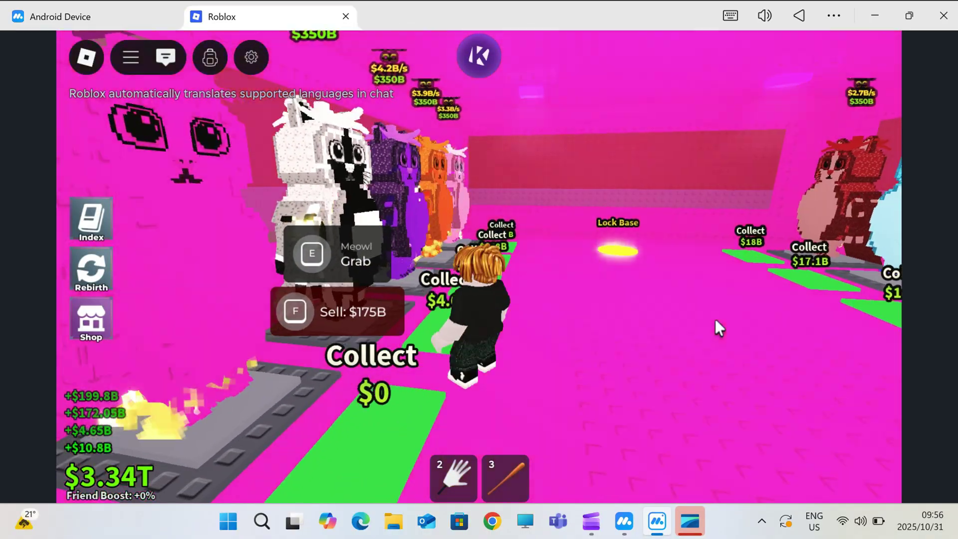
key("s")
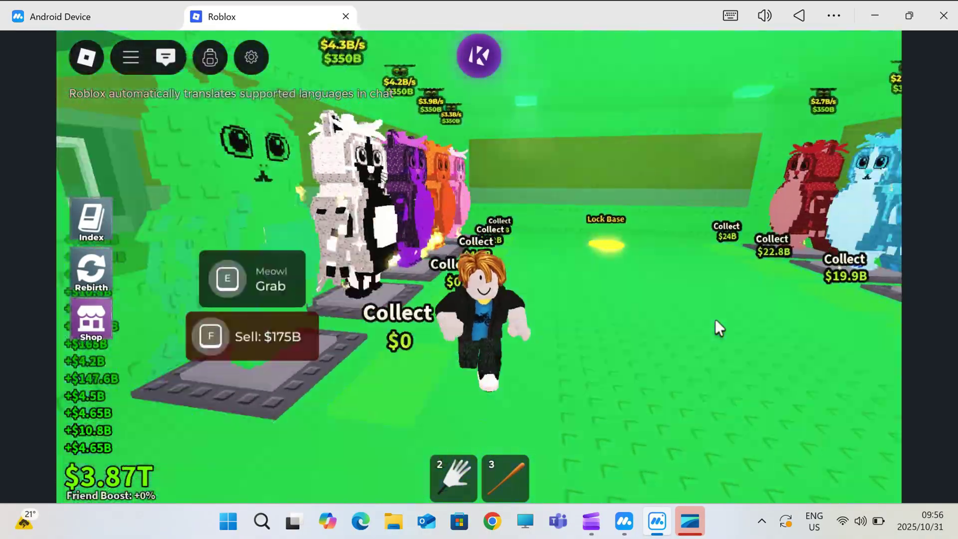
key("s")
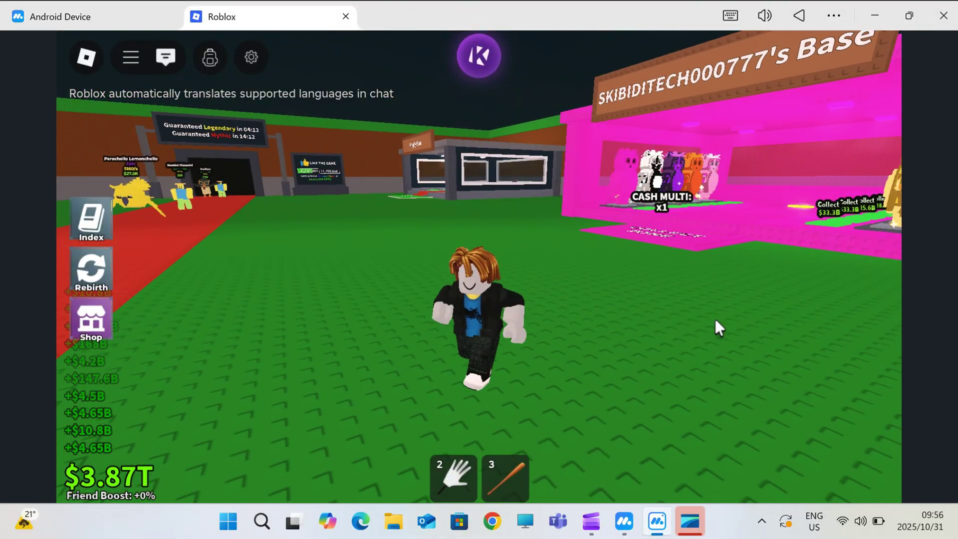
key("s")
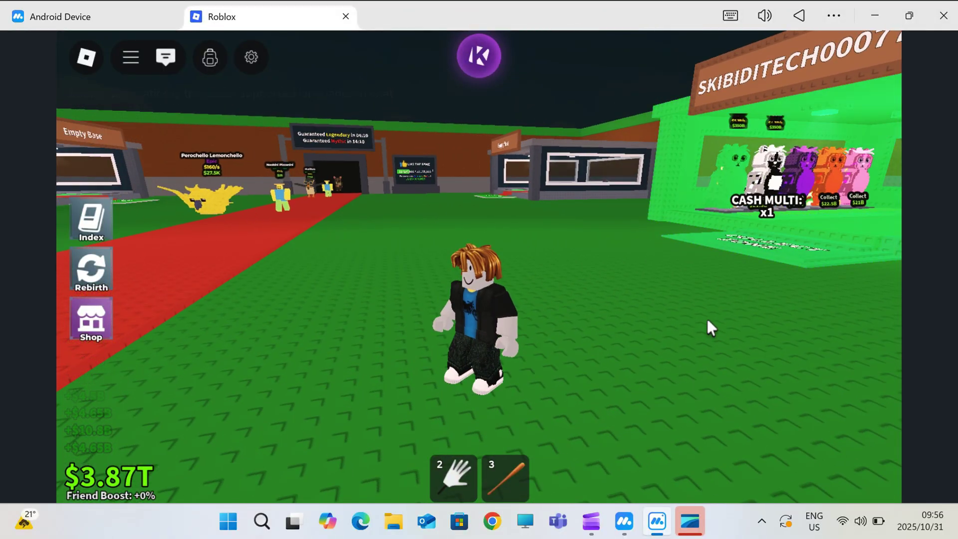
key("Right")
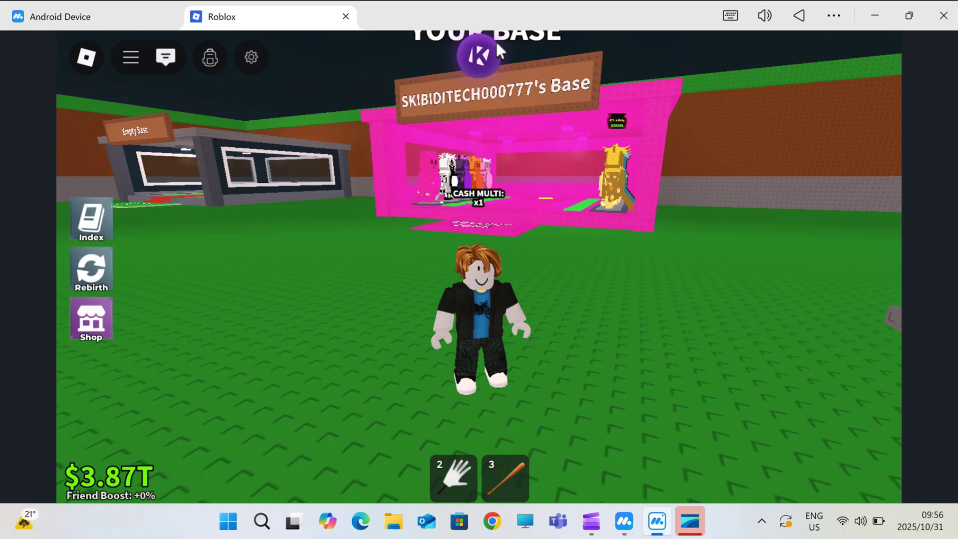
left_click(474, 54)
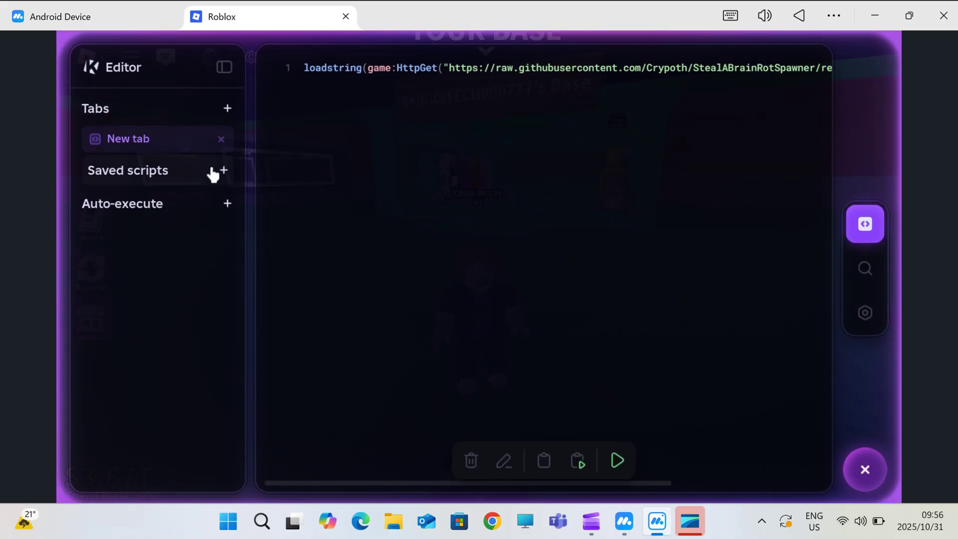
left_click(863, 268)
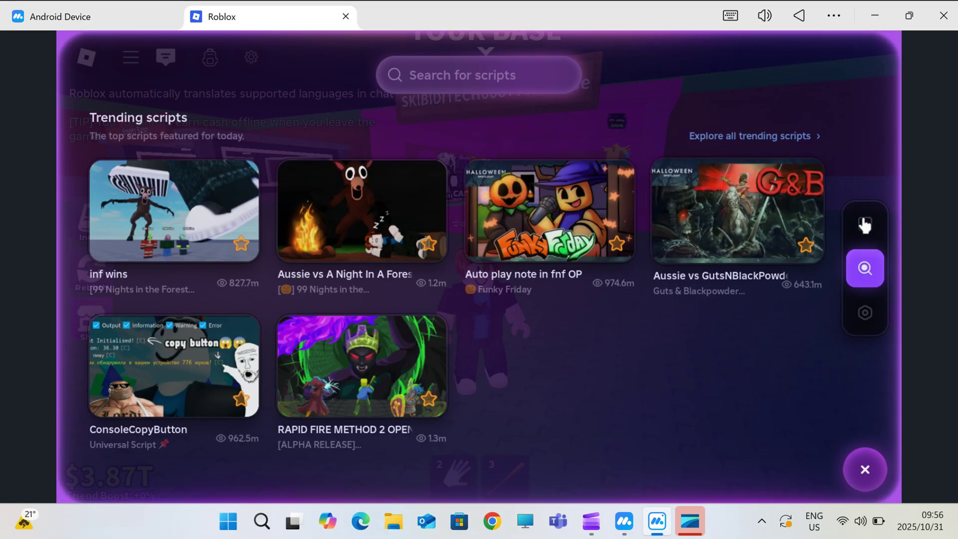
scroll(763, 306, "down", 5)
scroll(761, 306, "up", 5)
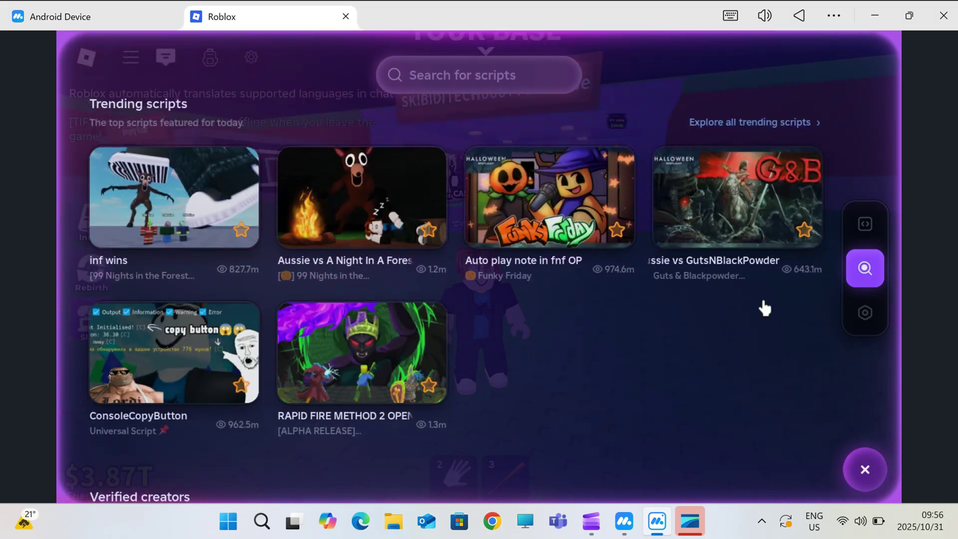
scroll(847, 322, "down", 5)
left_click(866, 314)
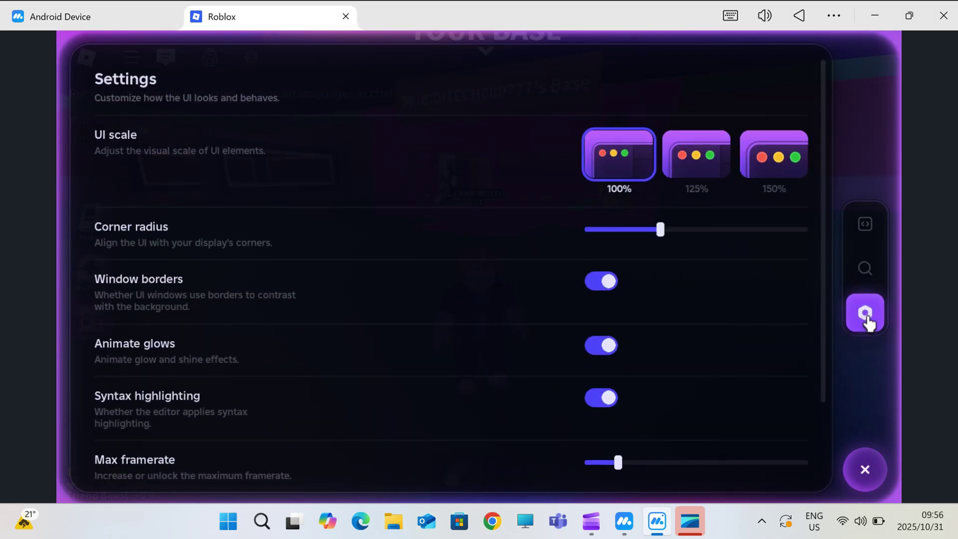
left_click(869, 274)
scroll(724, 345, "up", 5)
left_click(865, 223)
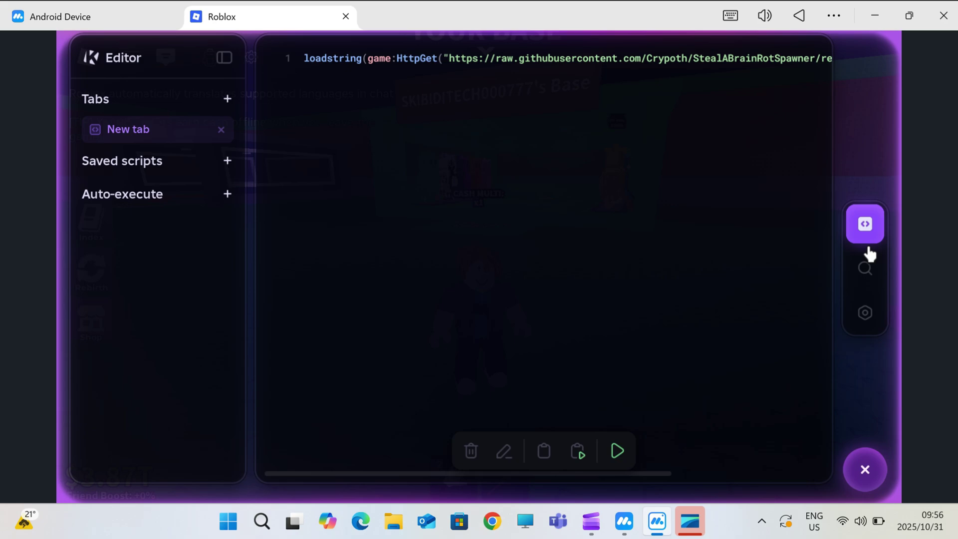
left_click(865, 268)
left_click(865, 312)
Step: Close the executor, walk the avatar out, then launch MuMuPlayer and open the Android Device options
left_click(866, 469)
key("w")
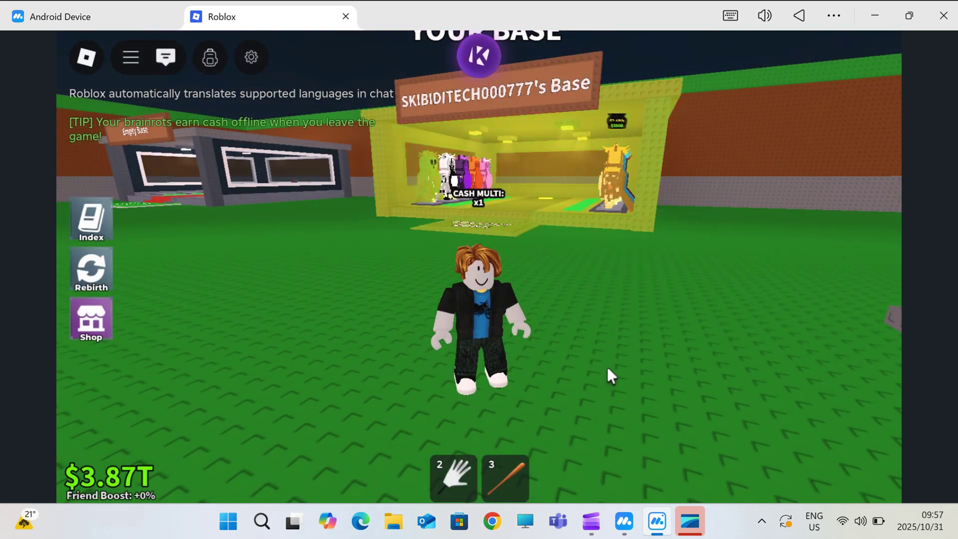
key("w")
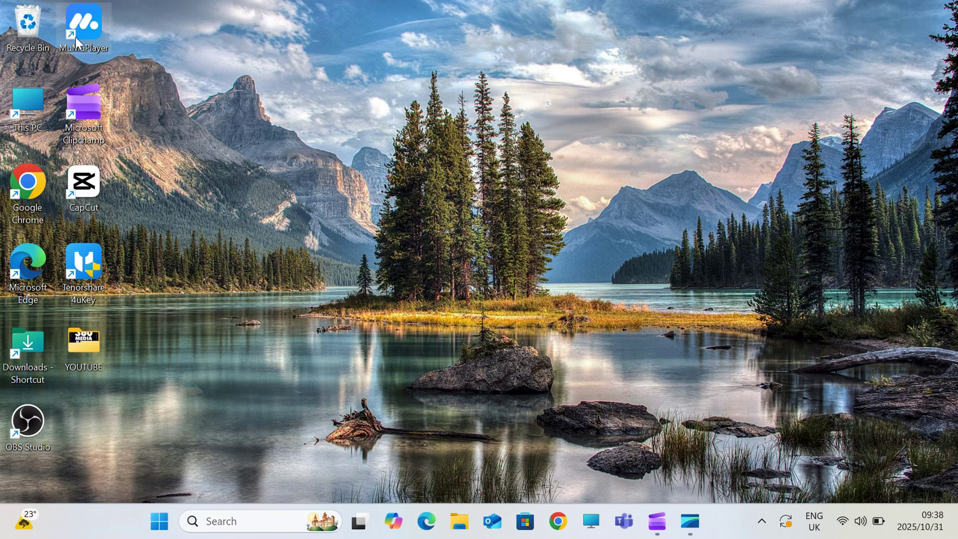
double_click(84, 25)
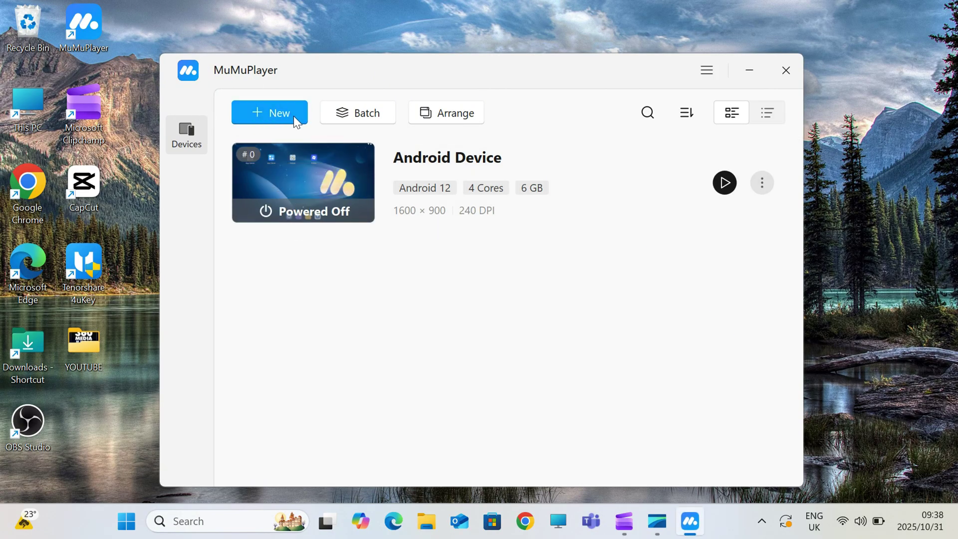
left_click(762, 185)
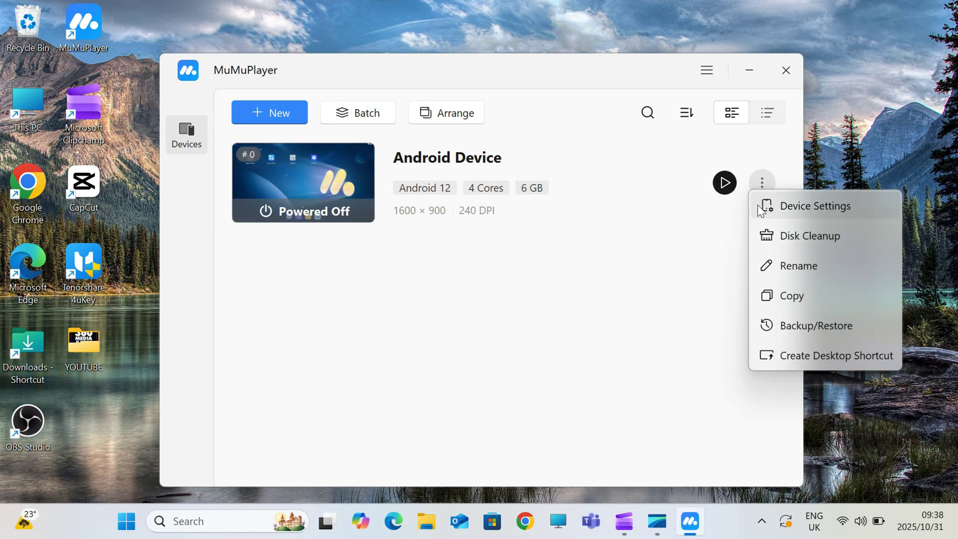
Step: Open the Android Device's Device Settings
left_click(825, 206)
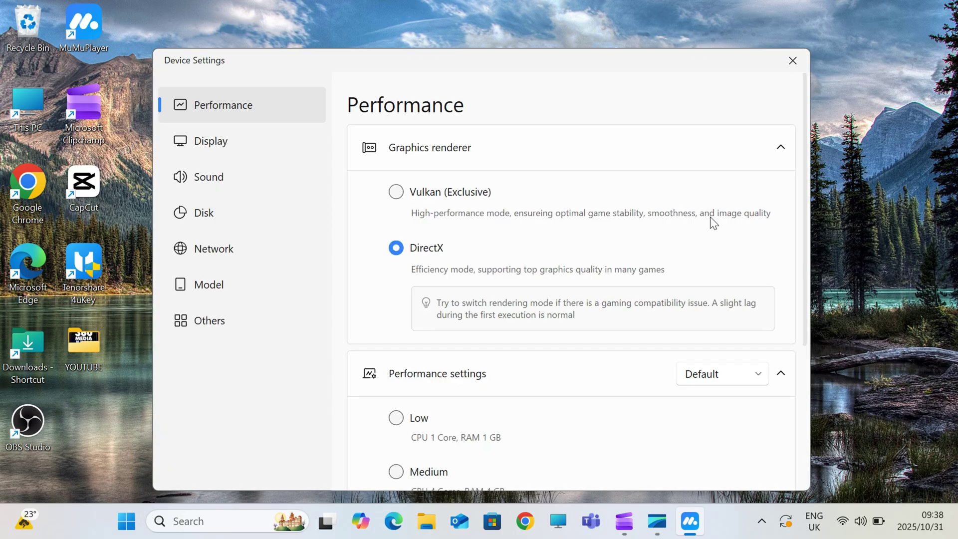
scroll(711, 218, "down", 3)
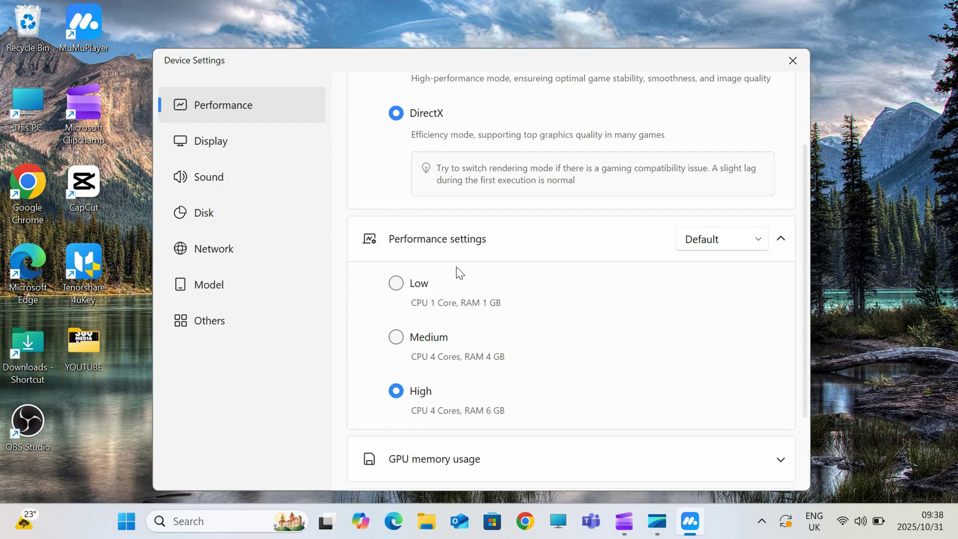
scroll(513, 313, "down", 5)
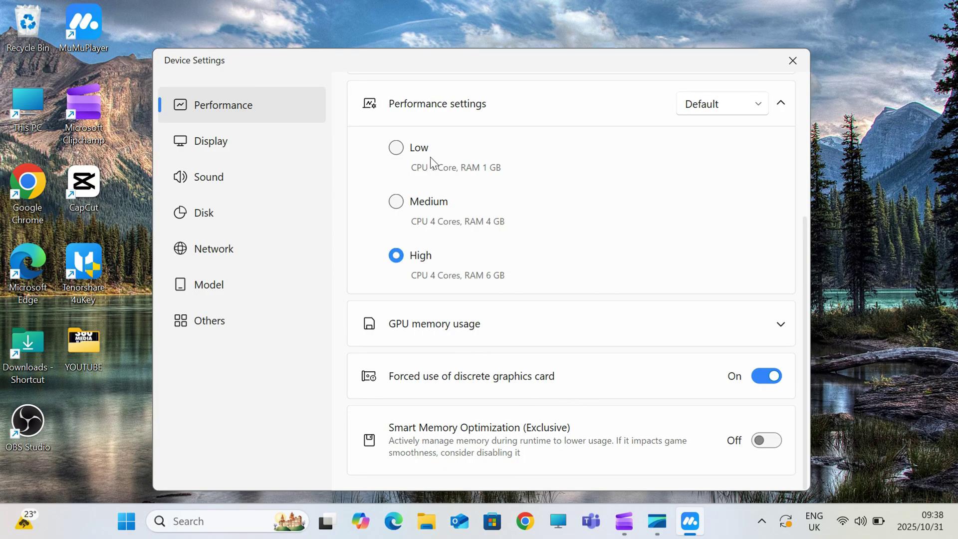
Step: Review the Display page, expanding Screen settings and Window position/size
left_click(220, 141)
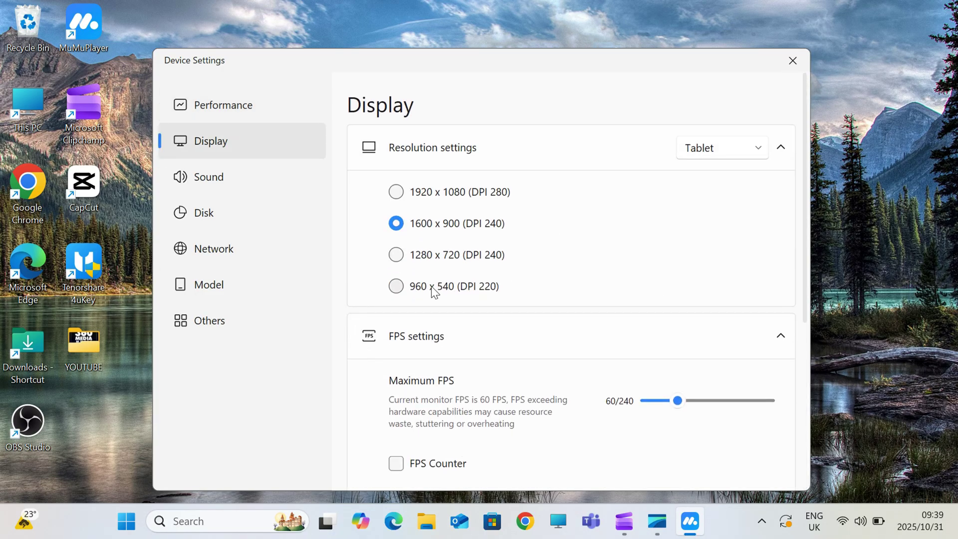
scroll(562, 219, "down", 3)
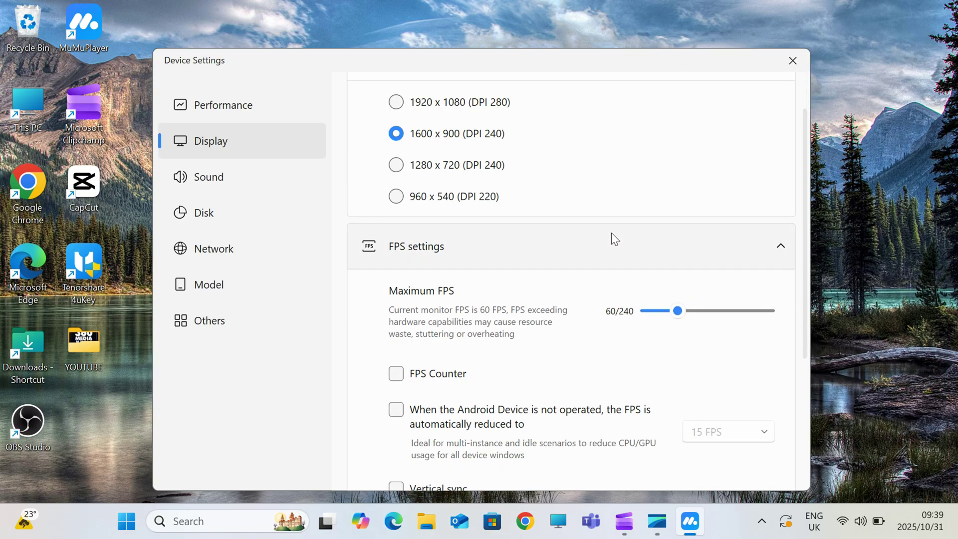
scroll(558, 322, "down", 9)
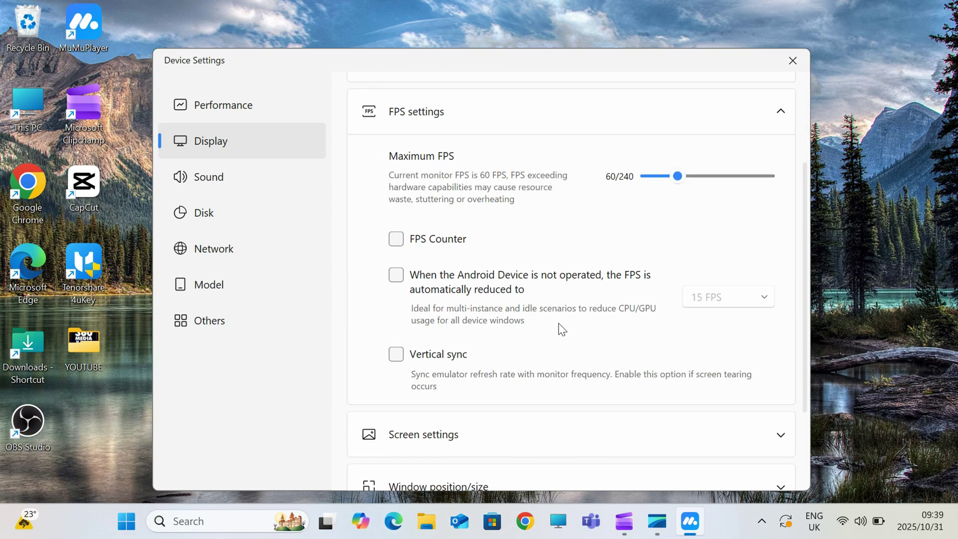
left_click(783, 304)
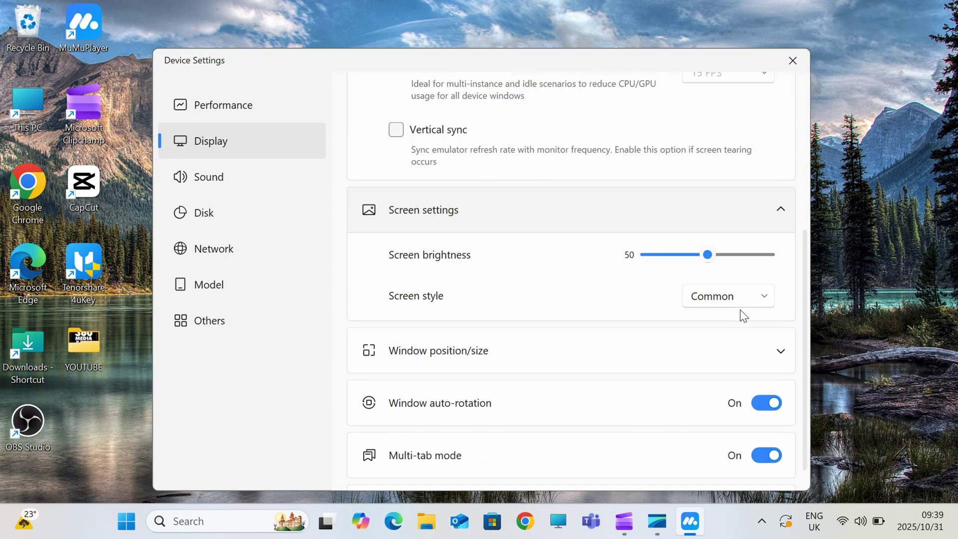
left_click(782, 347)
scroll(651, 290, "down", 4)
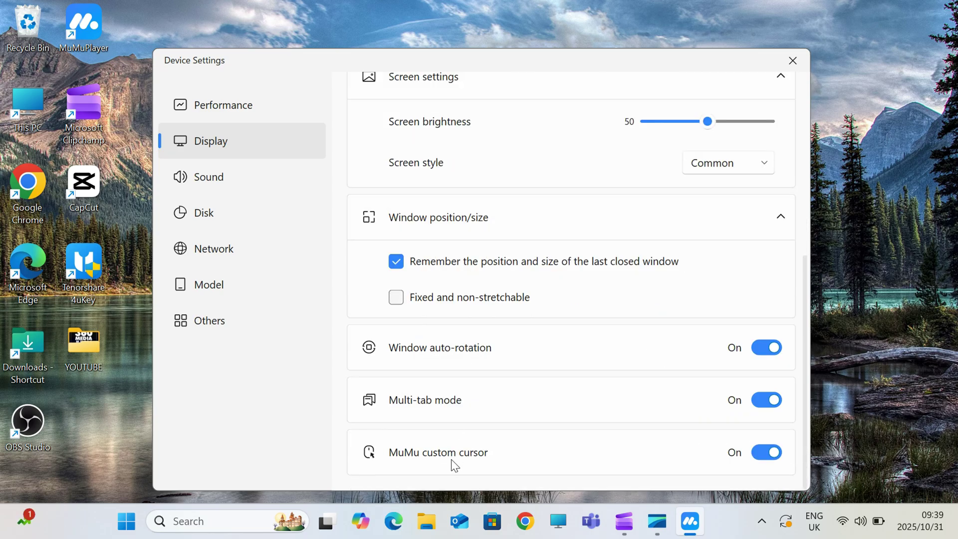
Step: Browse the Sound, Disk (with disk sharing expanded) and Network settings
left_click(217, 180)
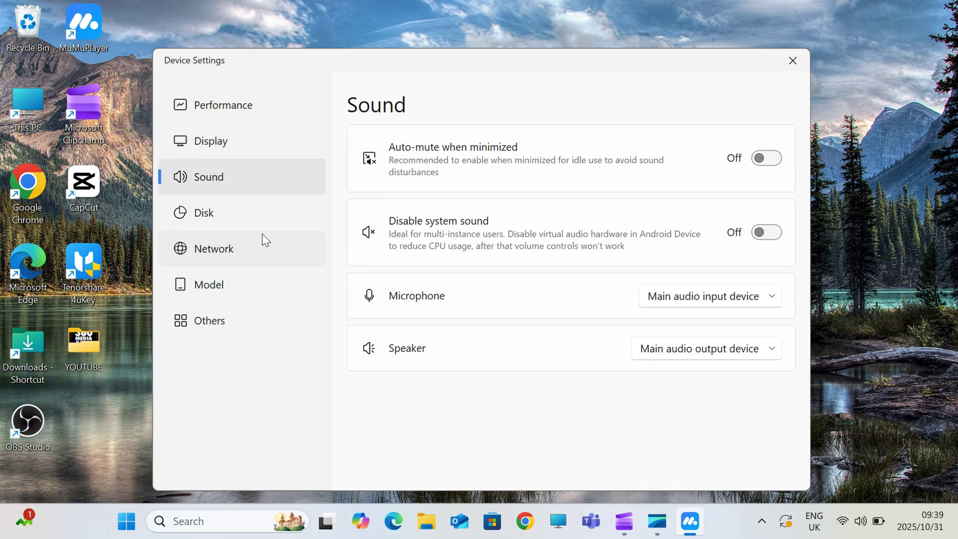
left_click(226, 217)
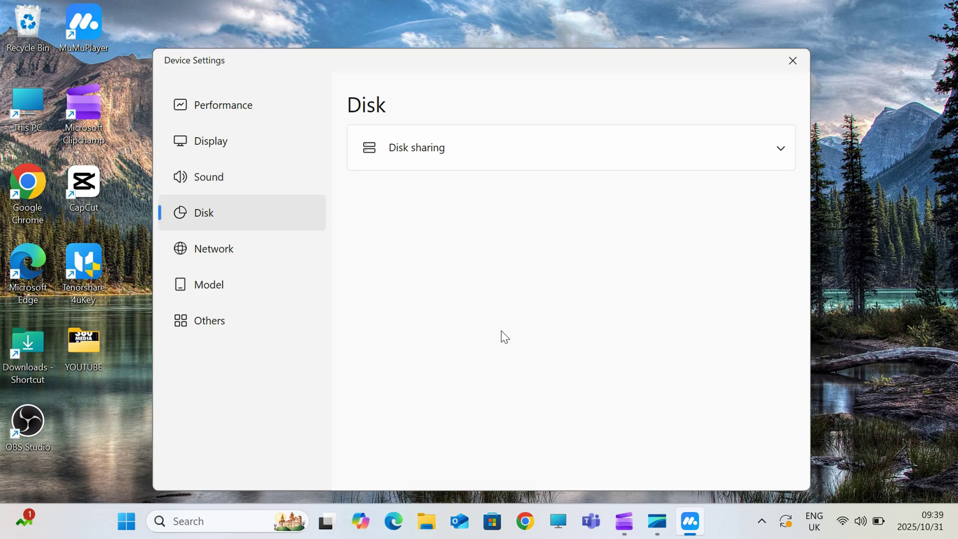
left_click(779, 149)
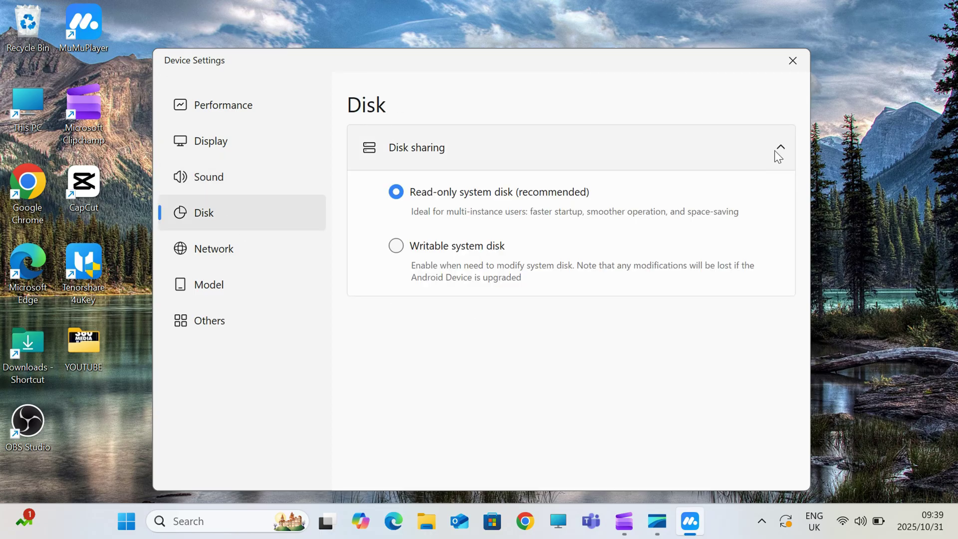
left_click(258, 259)
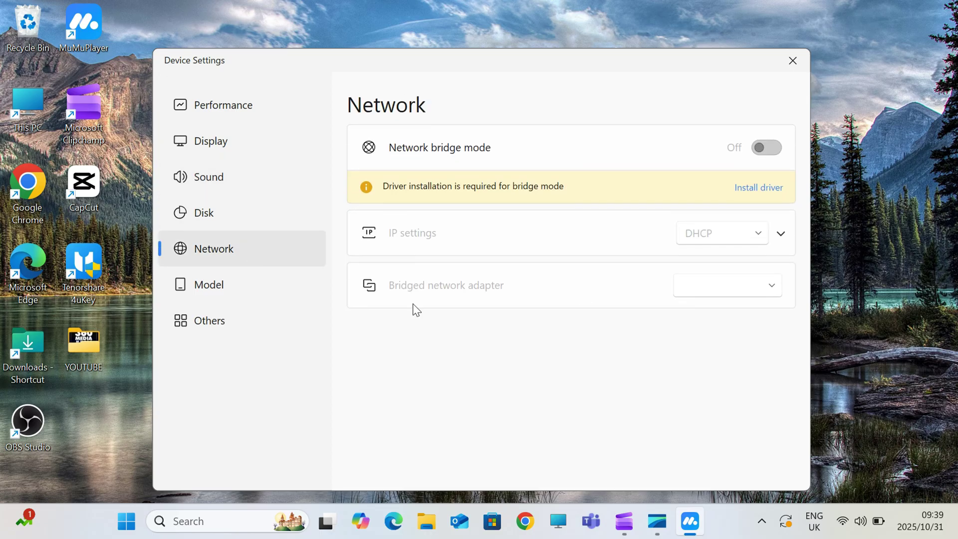
Step: On the Model page, keep Samsung as brand and Galaxy S25 Ultra as device model
left_click(216, 286)
left_click(477, 222)
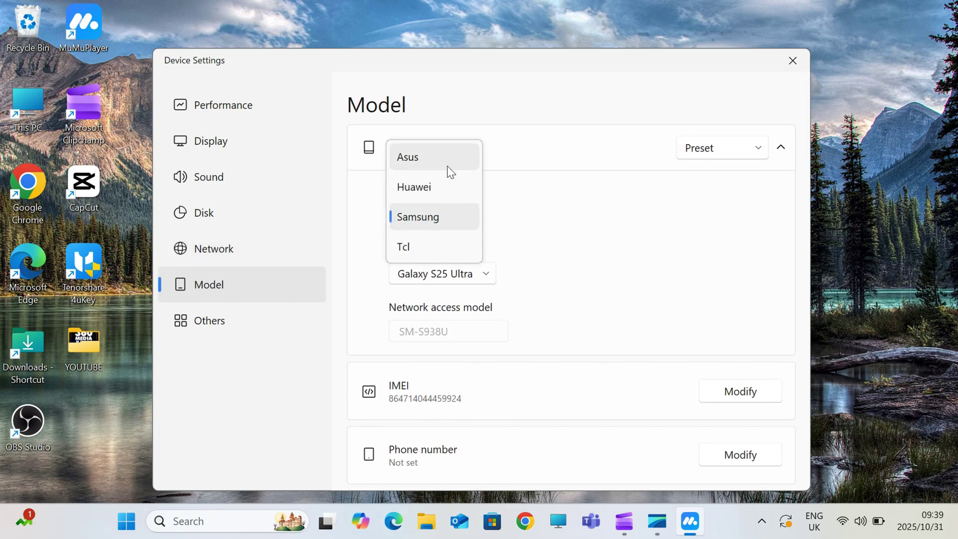
left_click(528, 276)
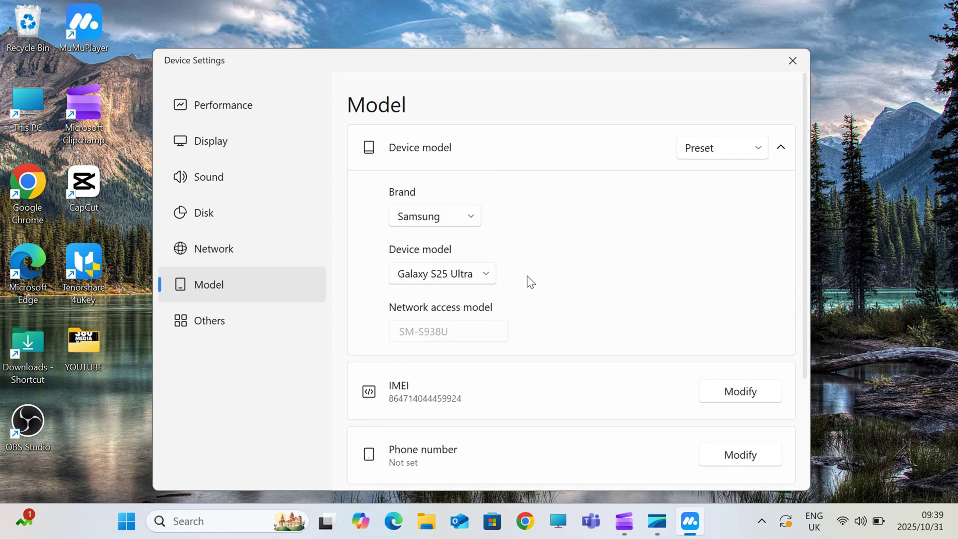
left_click(483, 277)
left_click(646, 267)
Step: Keep the High GPU preset, then view the Others settings page
scroll(627, 304, "down", 2)
scroll(663, 352, "down", 2)
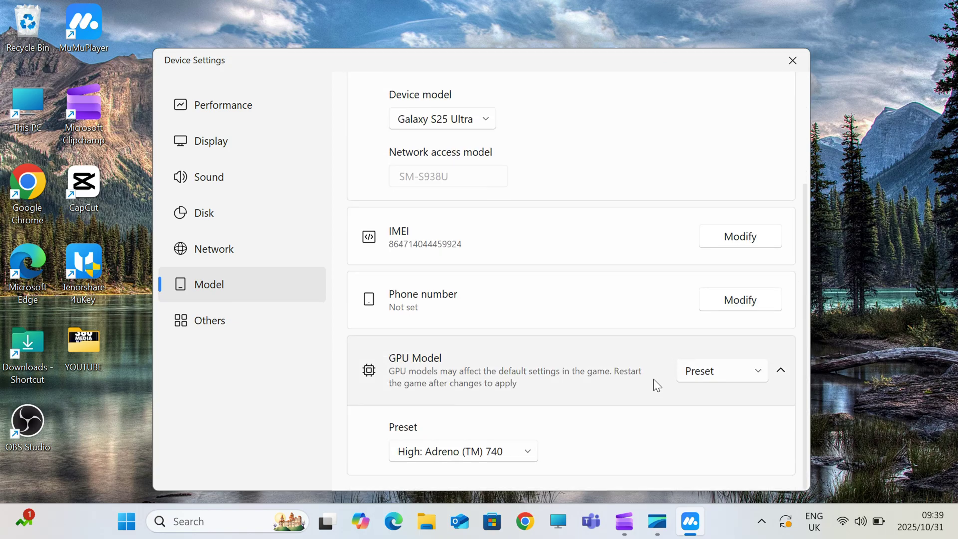
left_click(506, 460)
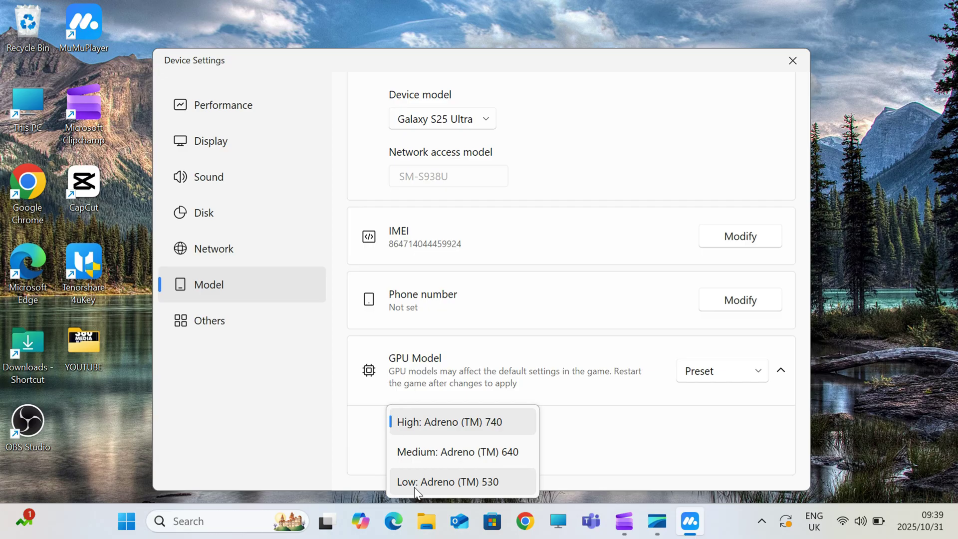
left_click(616, 437)
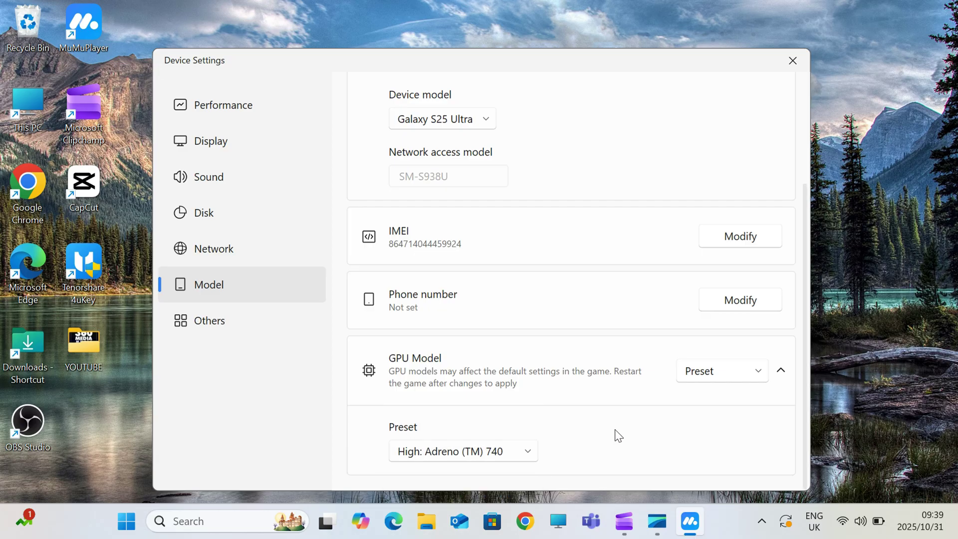
left_click(215, 337)
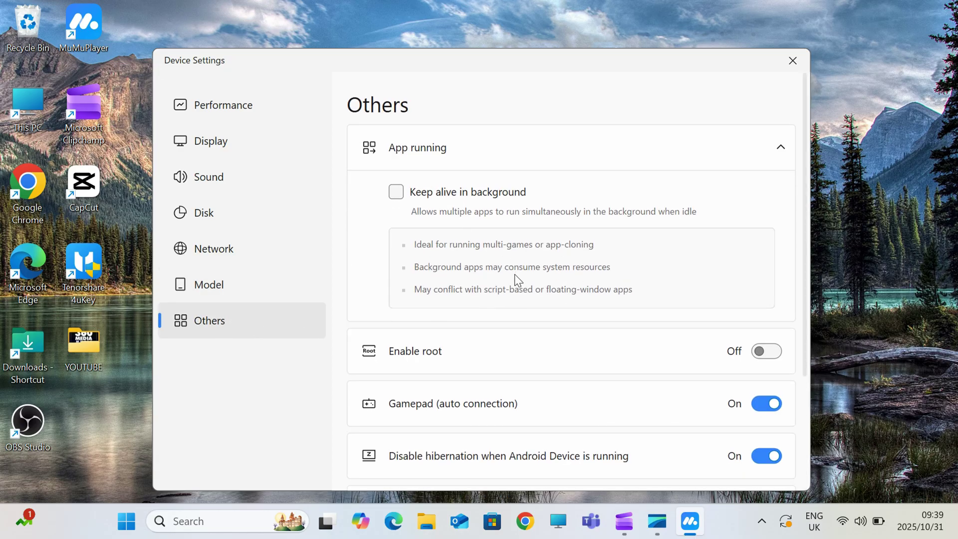
scroll(573, 281, "down", 3)
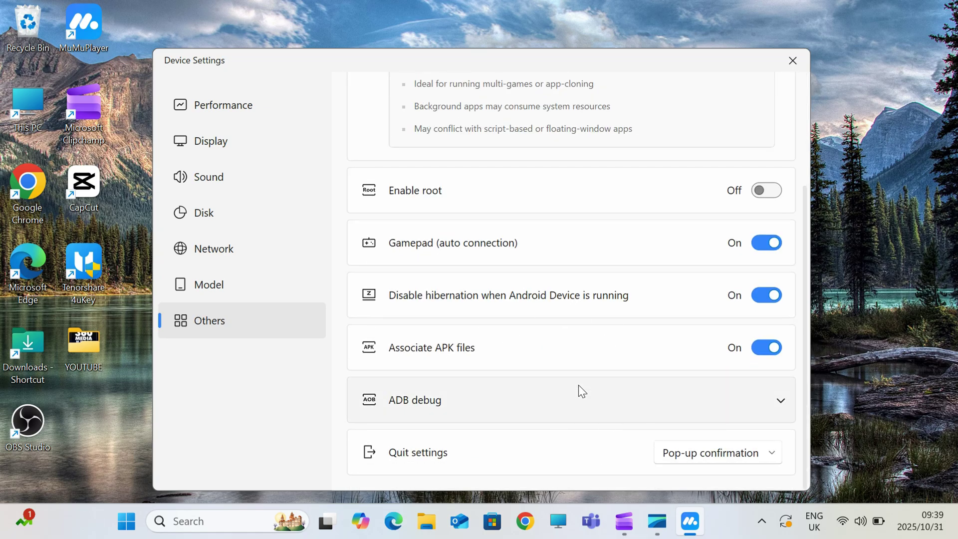
Step: Close Device Settings, boot the Android Device, and uninstall Roblox from its home screen
left_click(792, 60)
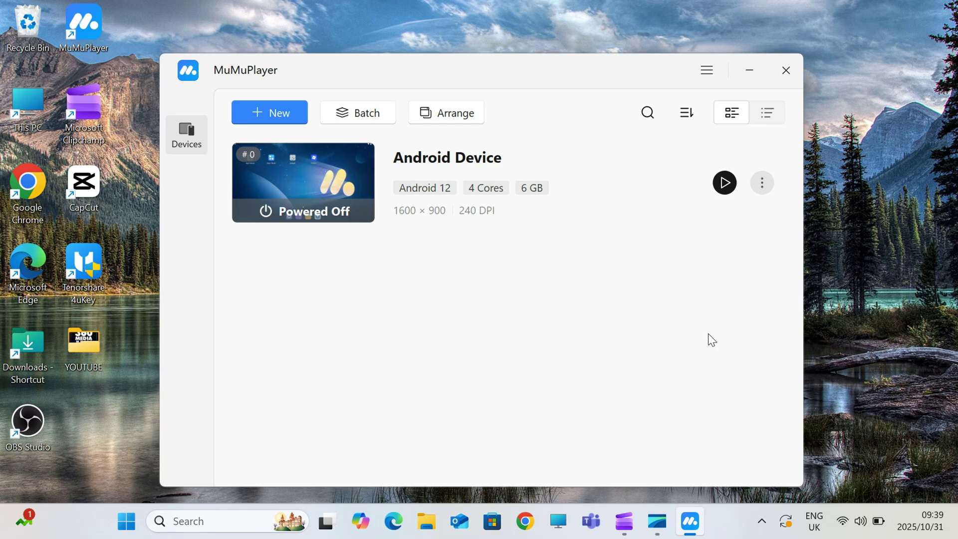
left_click(710, 179)
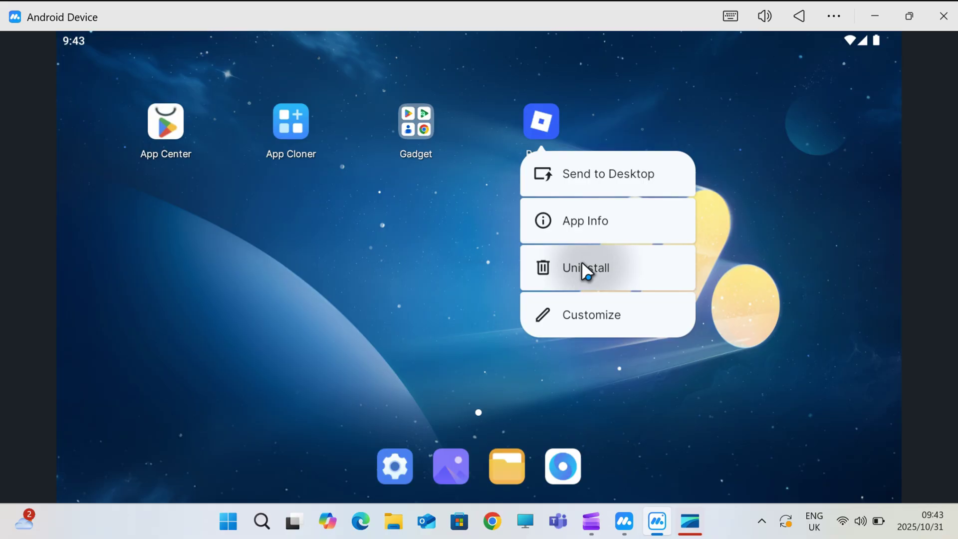
left_click(582, 261)
left_click(665, 319)
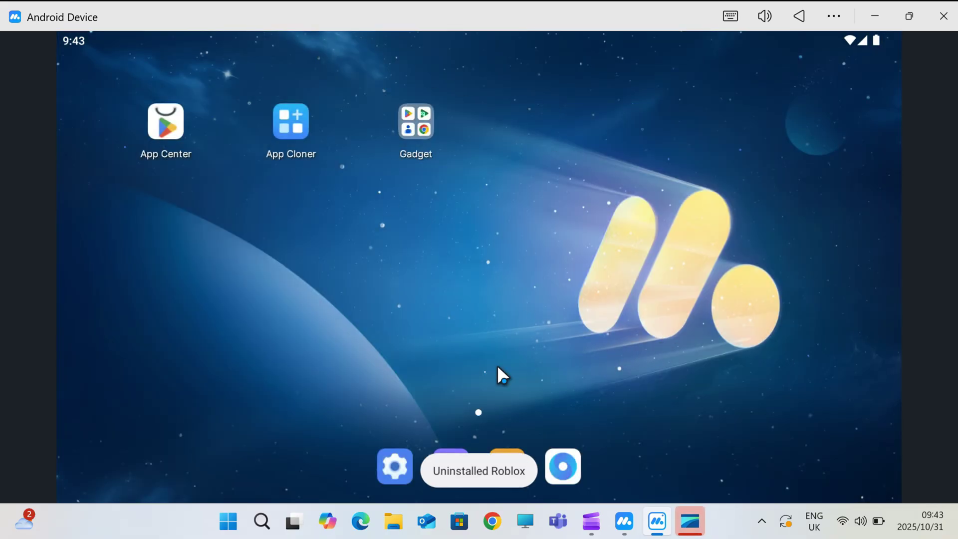
Step: Open the Gadget folder and launch Chrome briefly, then return to the home screen
left_click(424, 132)
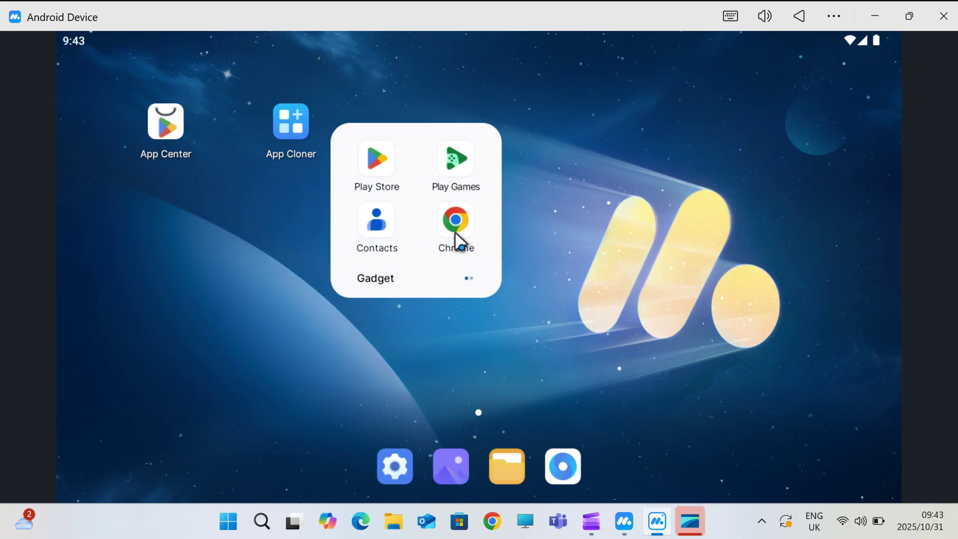
left_click(455, 235)
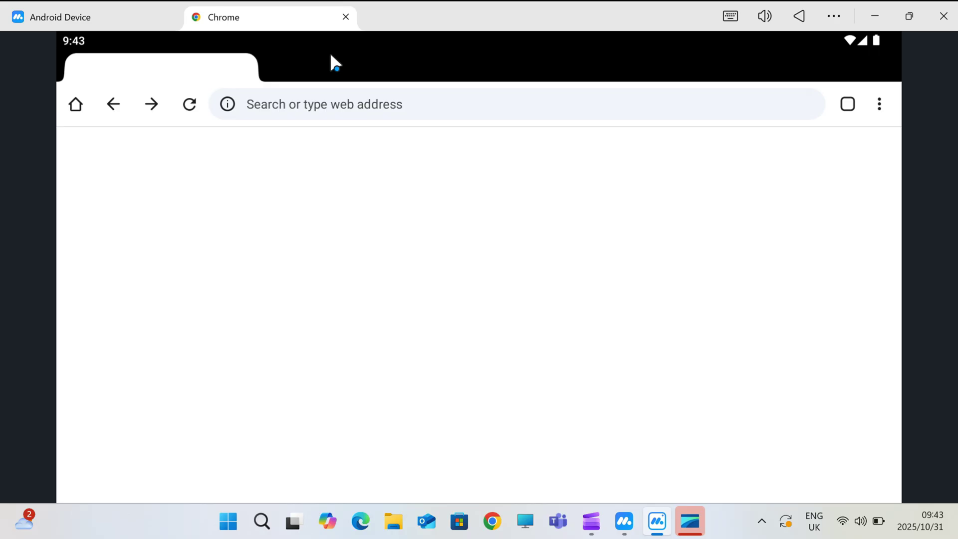
left_click(345, 16)
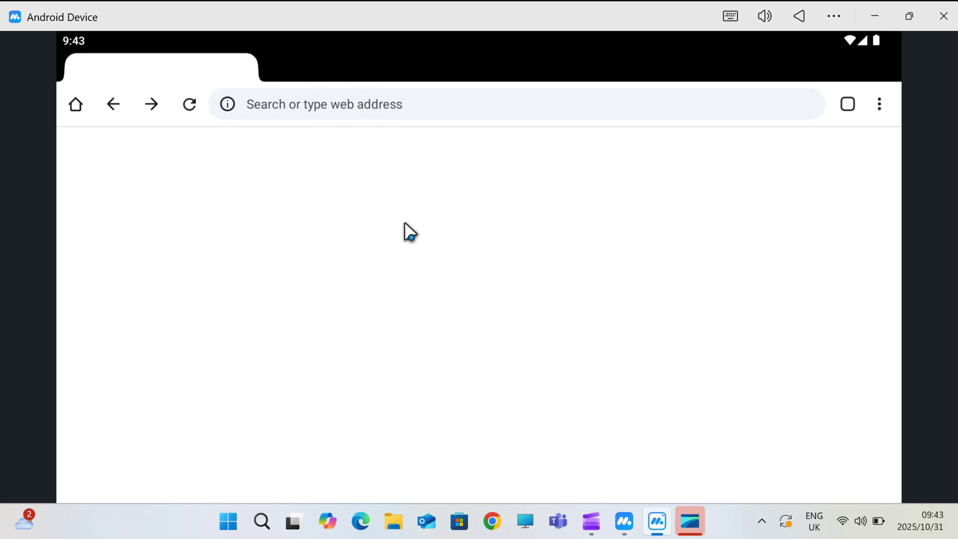
Step: Install the krnl_release APK from the Download folder and finish the installation
left_click(509, 472)
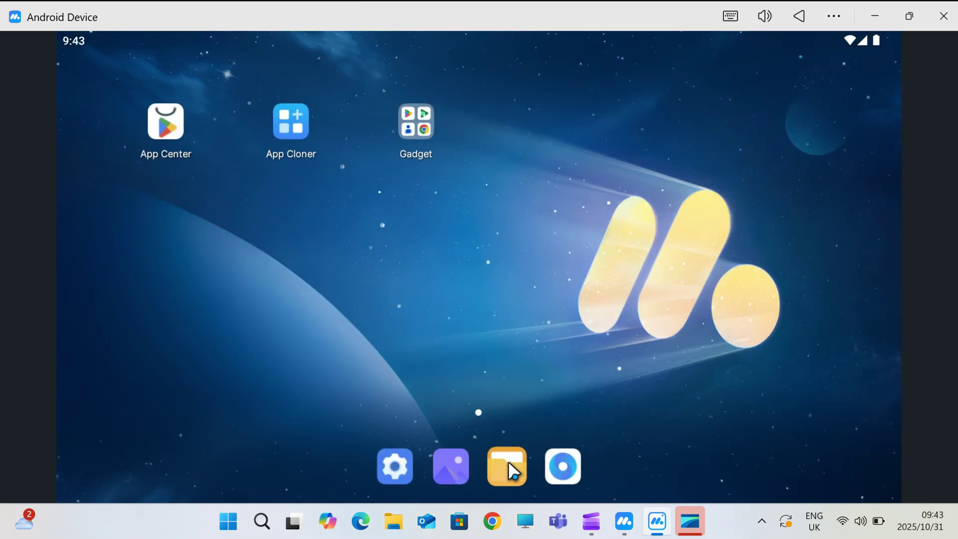
left_click(270, 242)
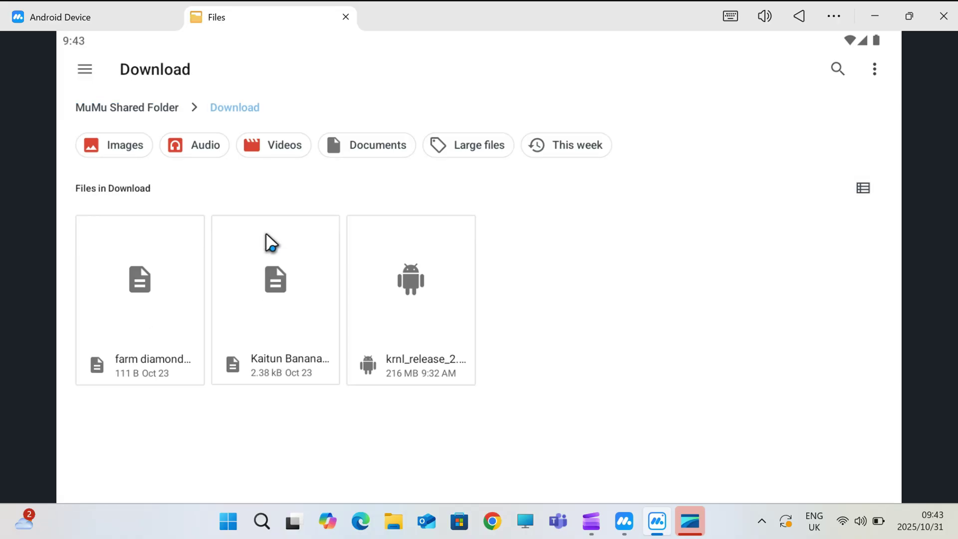
left_click(423, 317)
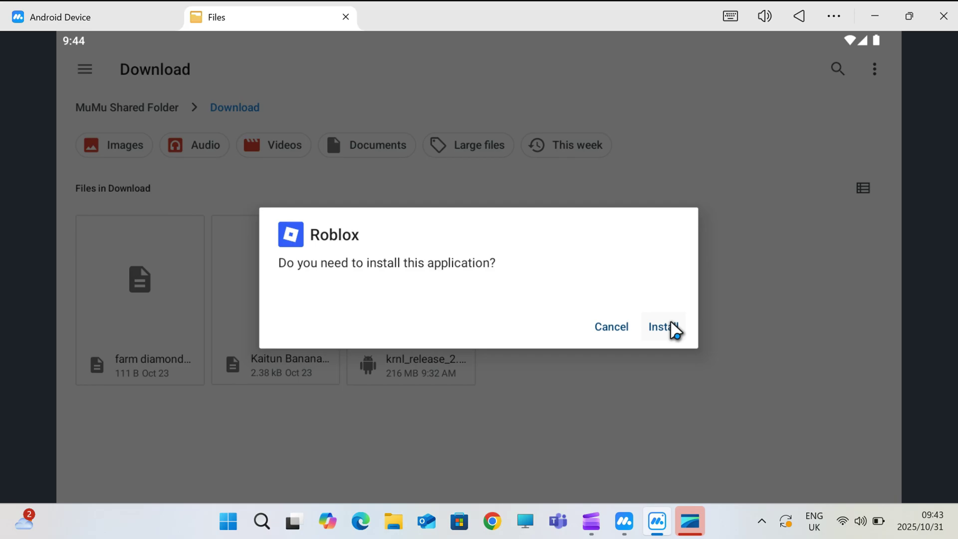
left_click(672, 325)
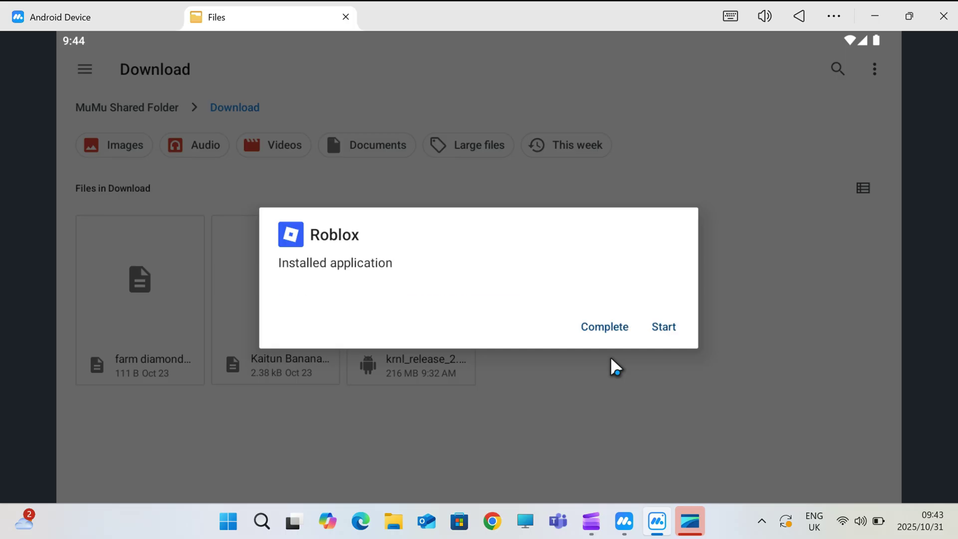
left_click(667, 335)
Step: Launch the reinstalled Roblox and grant it permission to manage all files
left_click(346, 17)
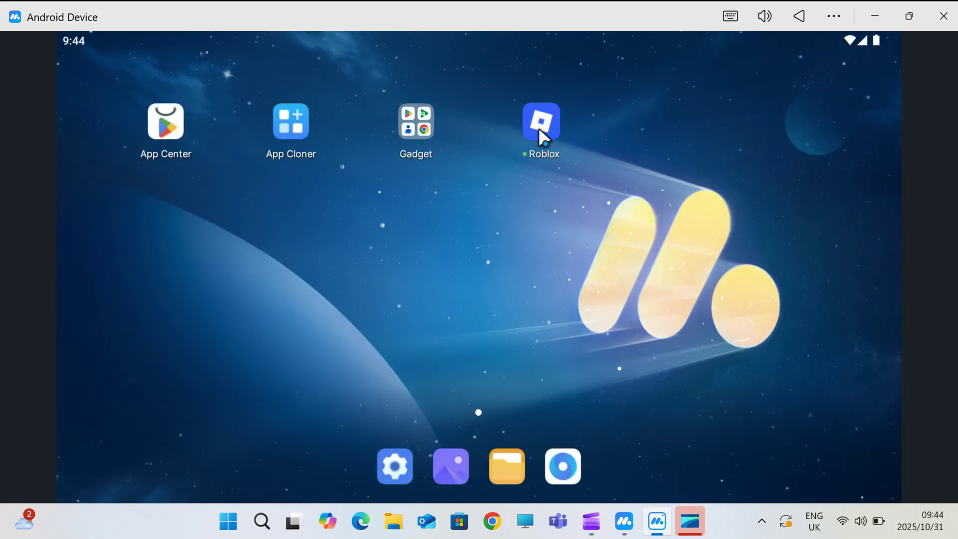
left_click(539, 127)
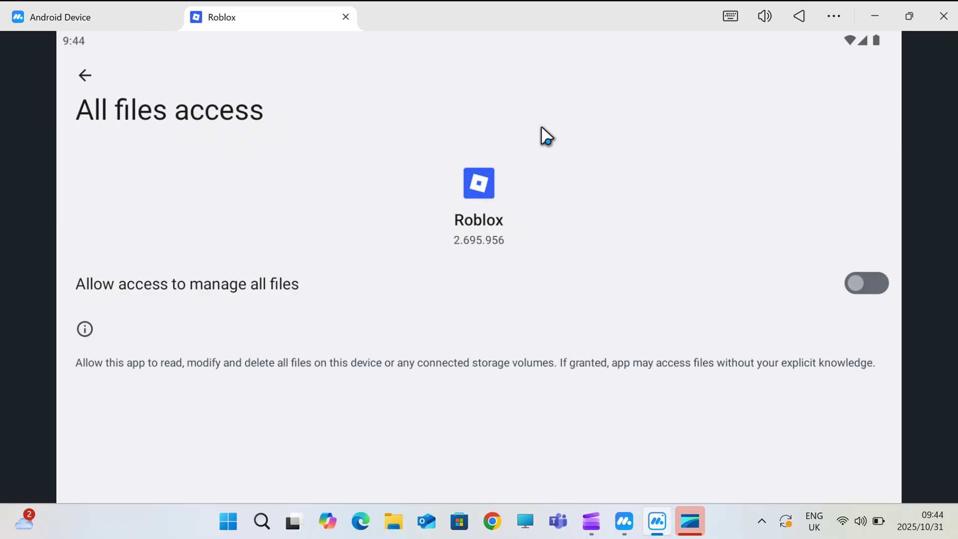
left_click(866, 307)
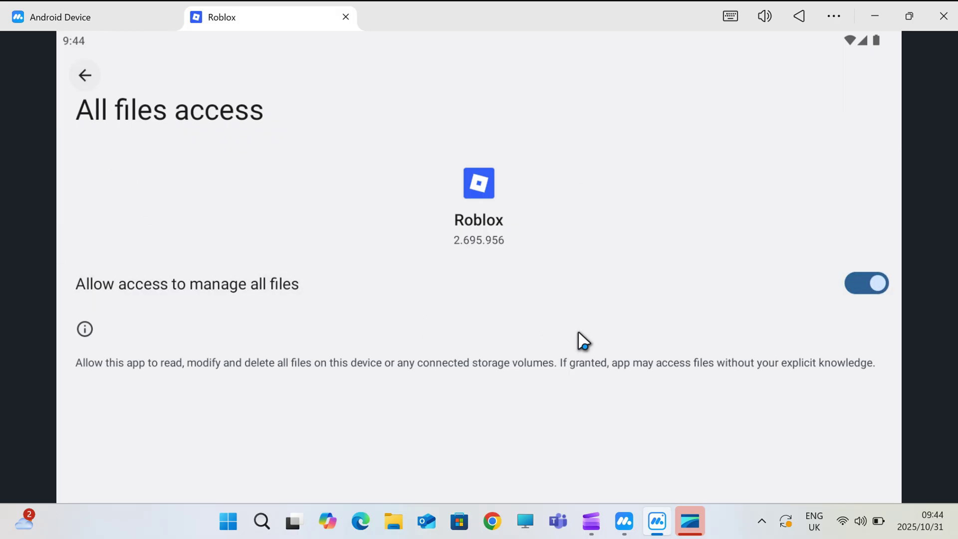
key("Escape")
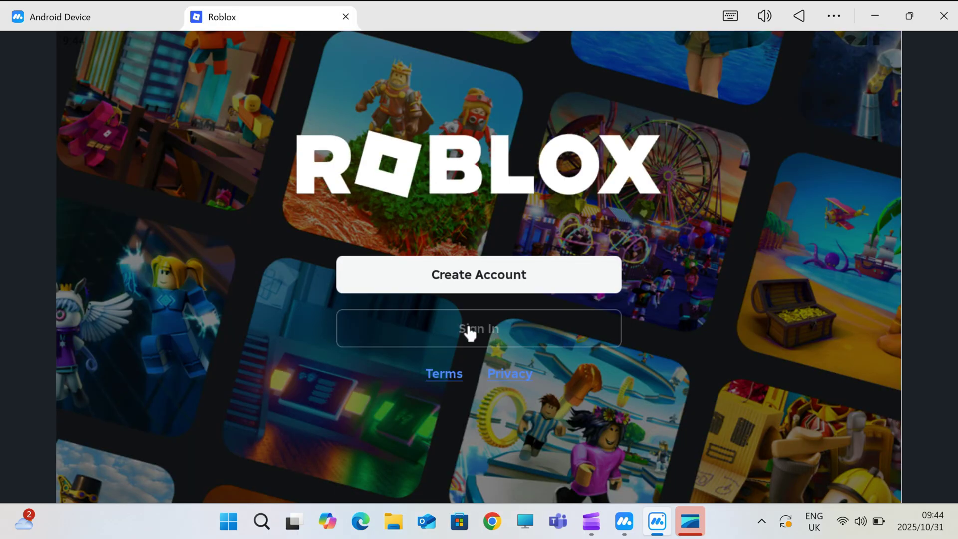
Step: Sign in to Roblox and start playing Plants Vs Brainrots
left_click(466, 331)
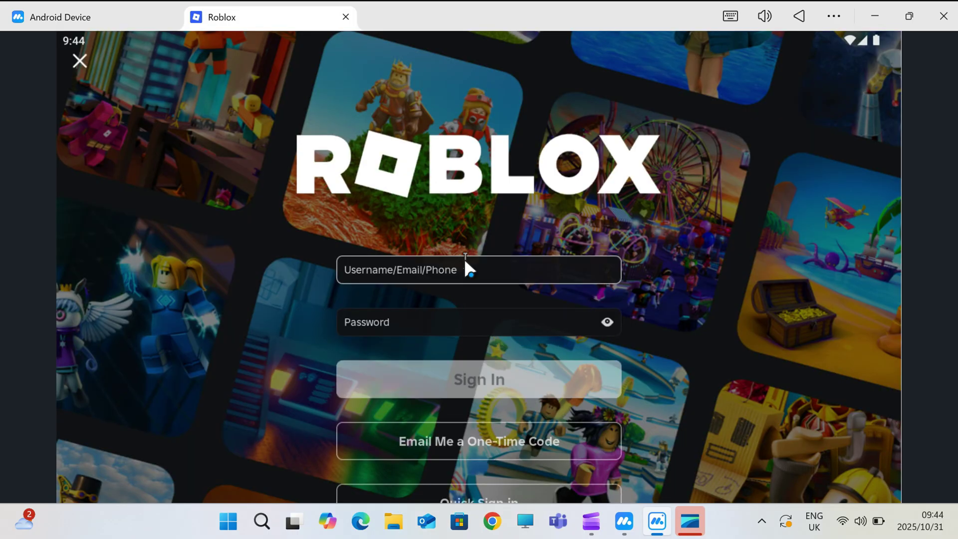
scroll(473, 391, "down", 3)
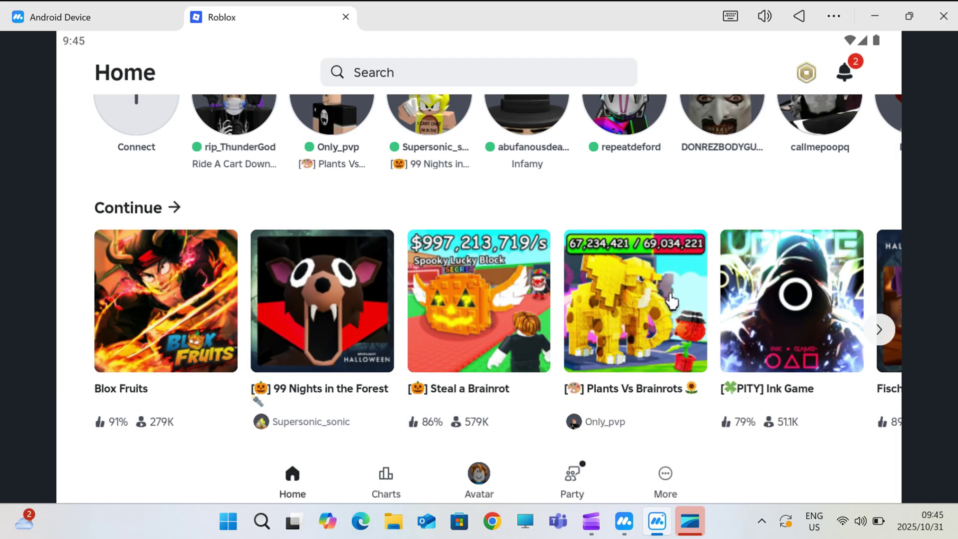
left_click(673, 301)
left_click(396, 241)
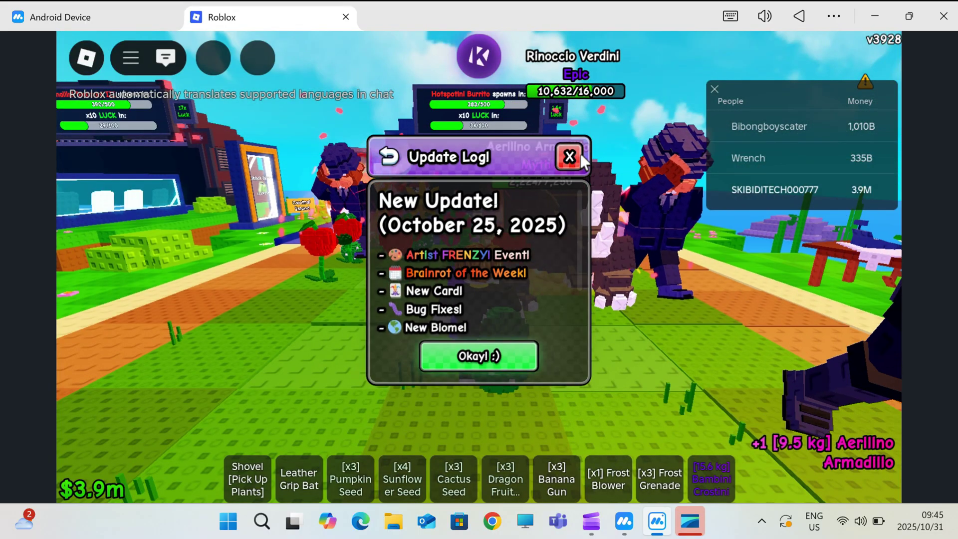
Step: Dismiss the update log and leaderboard, choose LootLabs in Krnl, and copy the key link
left_click(572, 156)
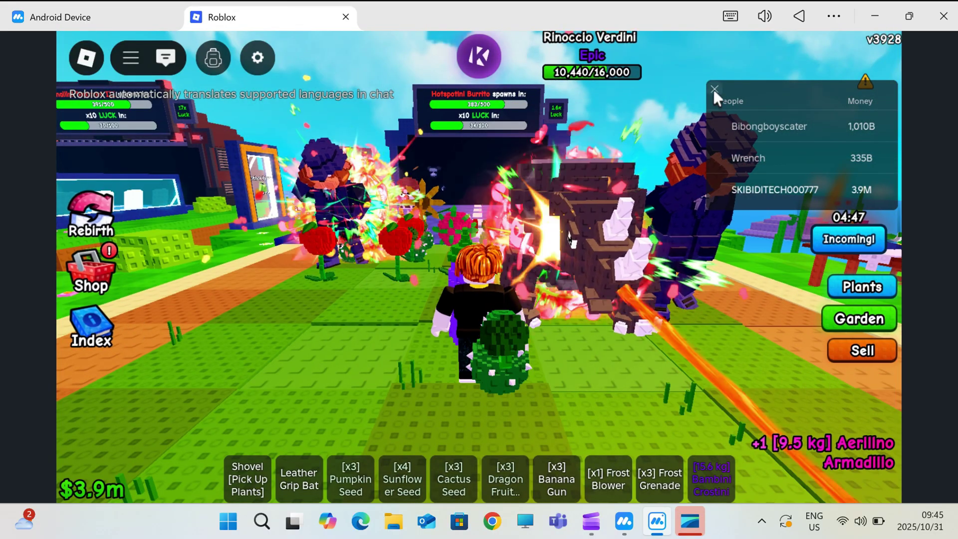
left_click(715, 88)
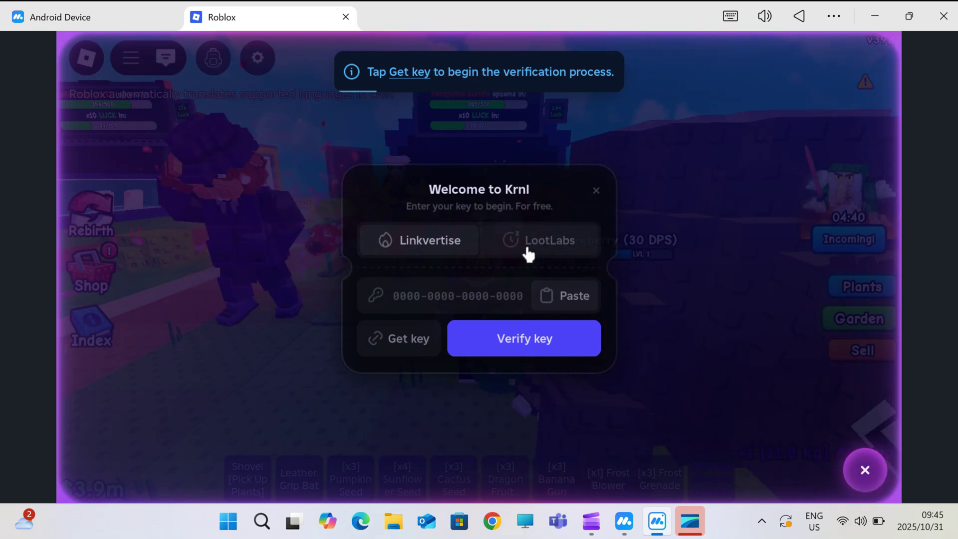
left_click(527, 245)
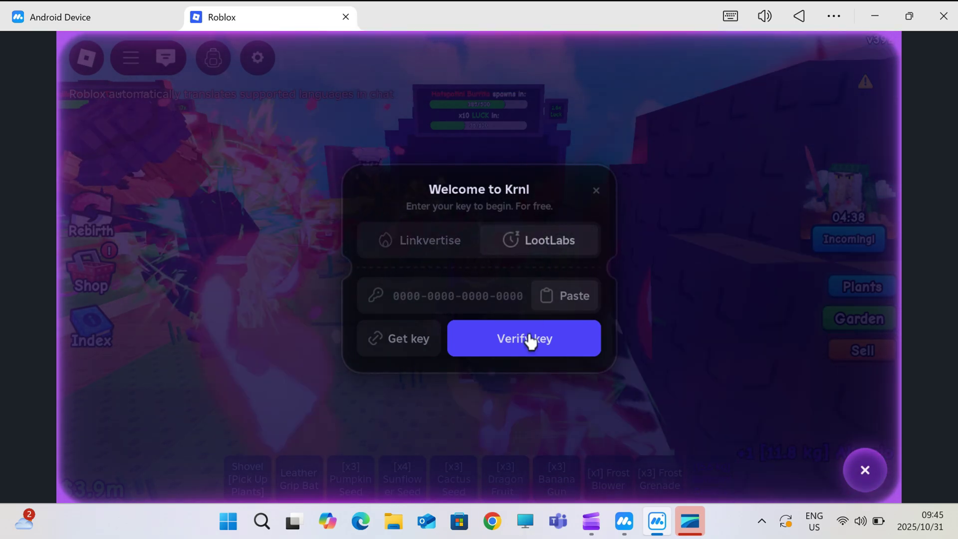
left_click(418, 353)
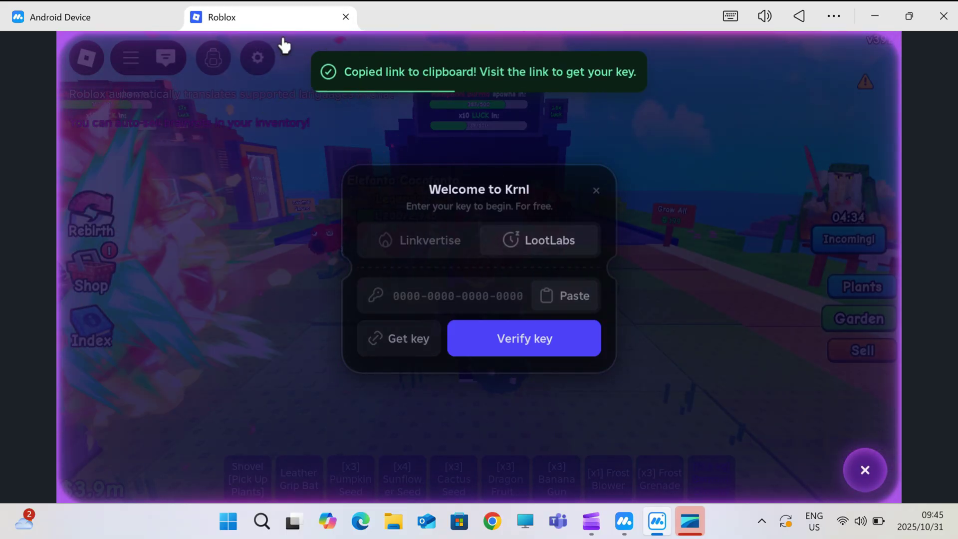
Step: Open Chrome from the Gadget folder, load the pasted Krnl key link, and pass Checkpoint 1's security check
left_click(132, 22)
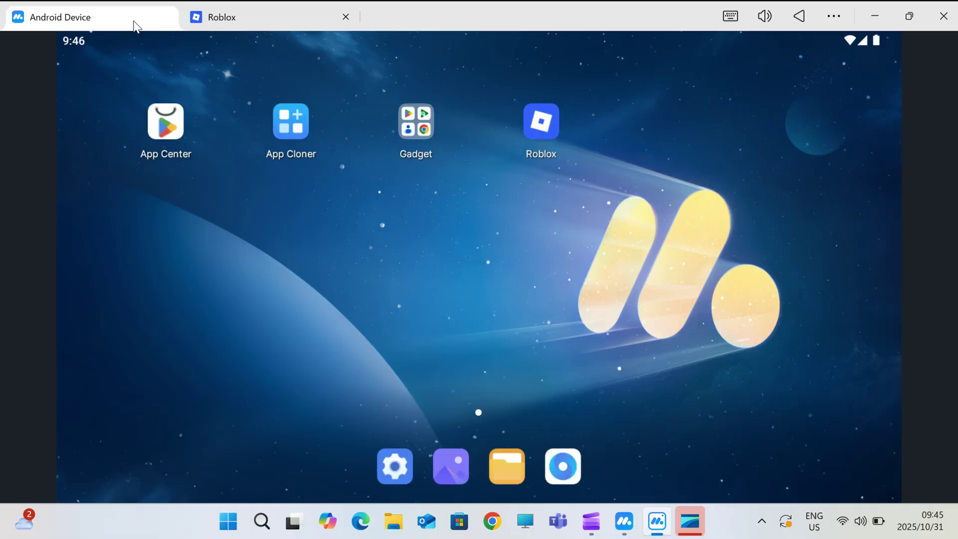
left_click(420, 132)
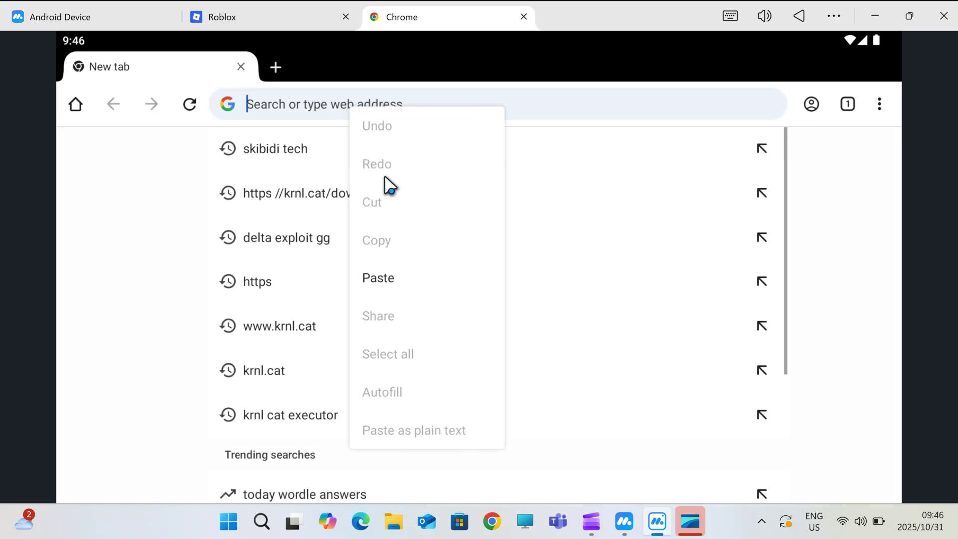
left_click(387, 277)
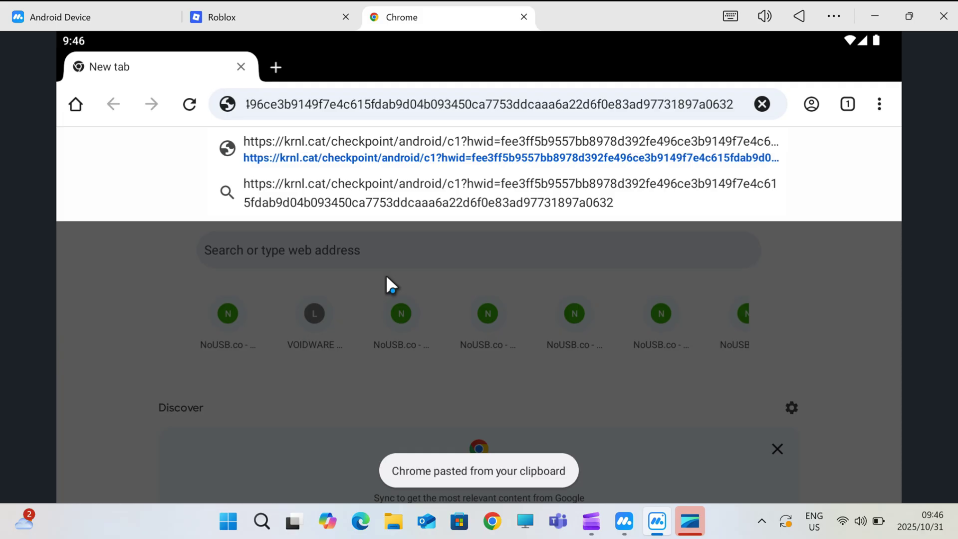
key("Return")
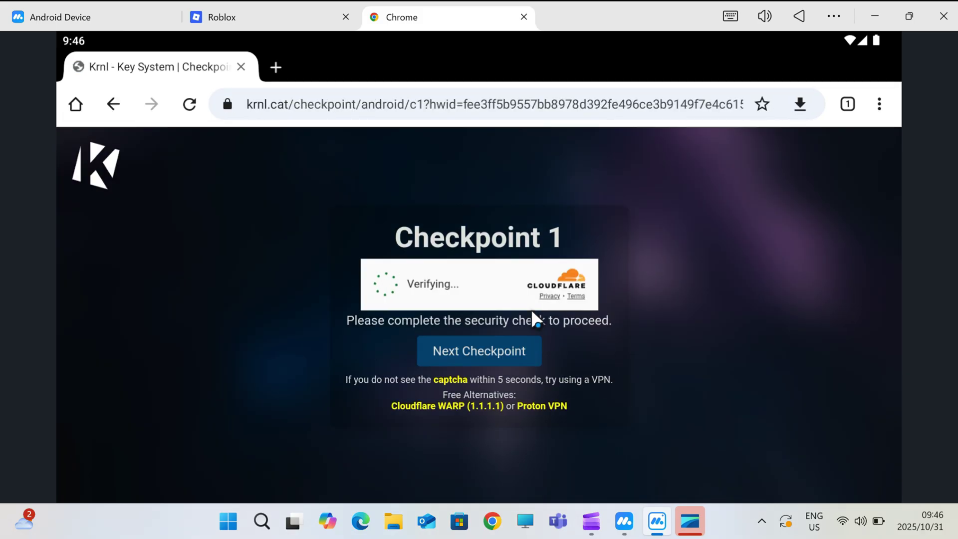
left_click(464, 355)
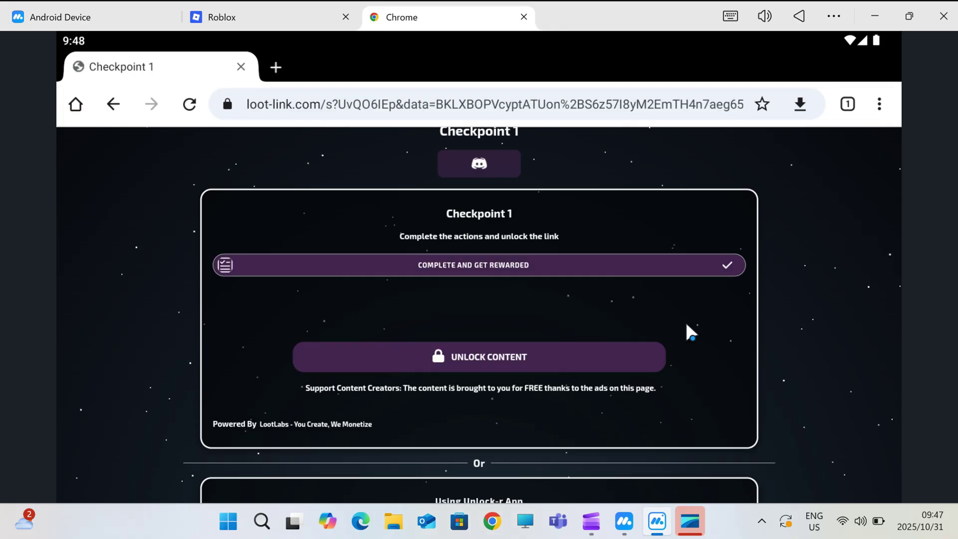
Step: Unlock Checkpoint 1, pass Checkpoint 2, start the watch-a-video task, then return to Roblox
left_click(470, 332)
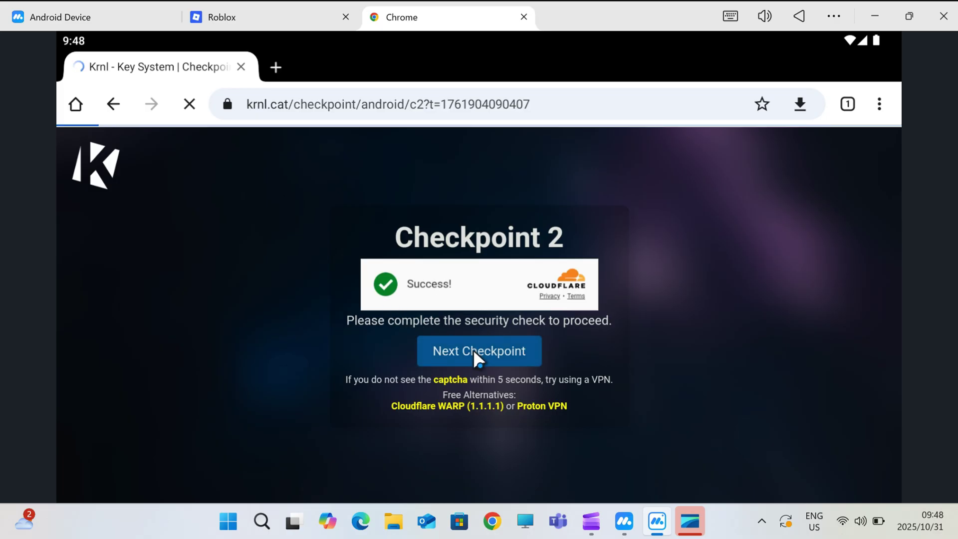
left_click(475, 356)
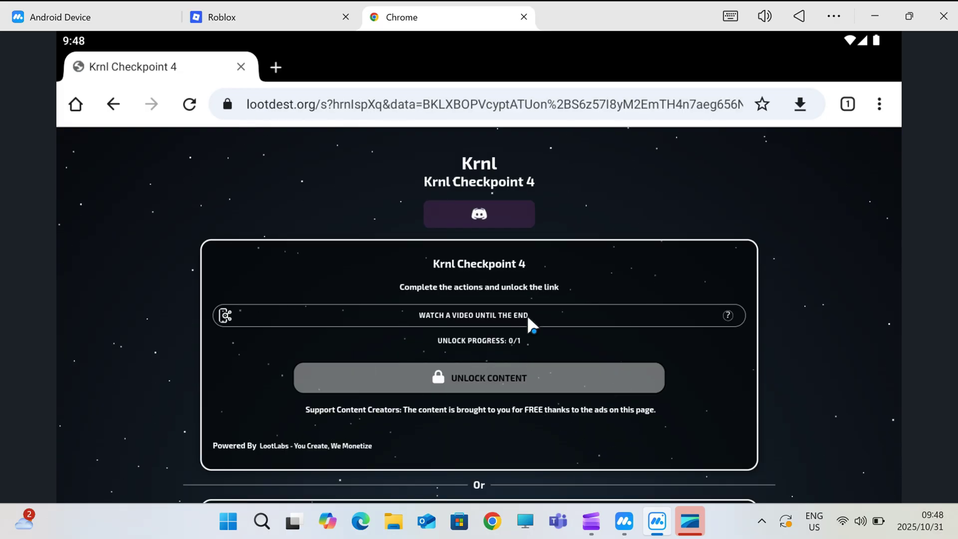
left_click(531, 325)
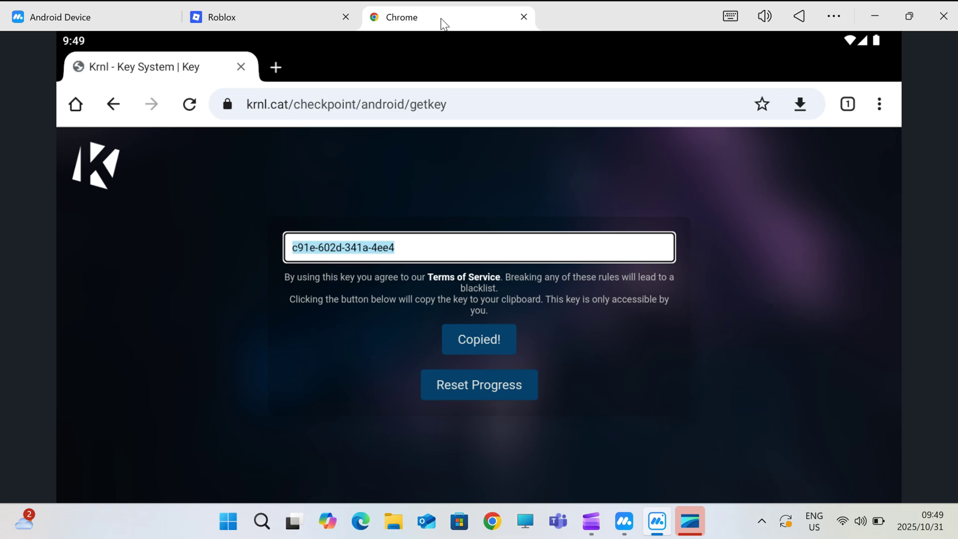
left_click(244, 19)
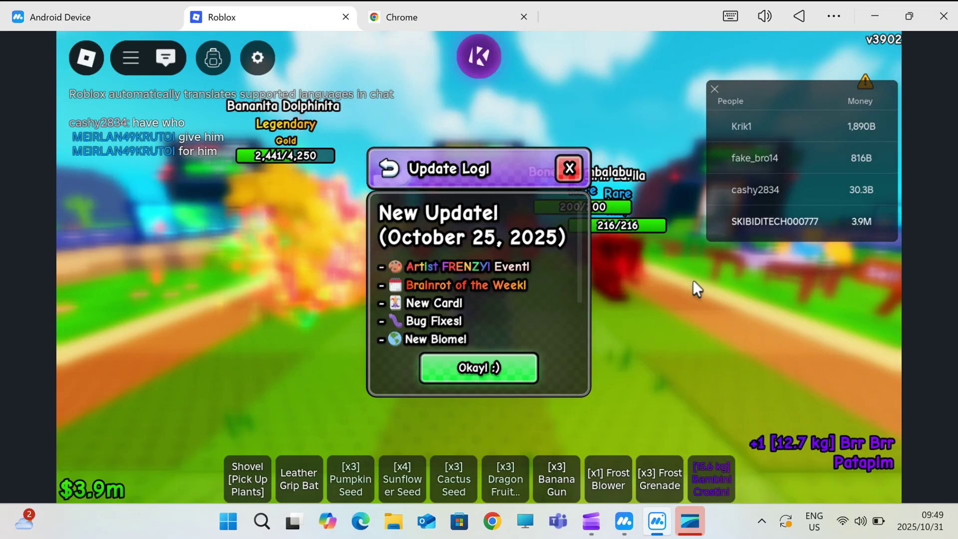
Step: Dismiss the Update Log and open the Krnl script hub over Roblox
left_click(570, 169)
left_click(472, 54)
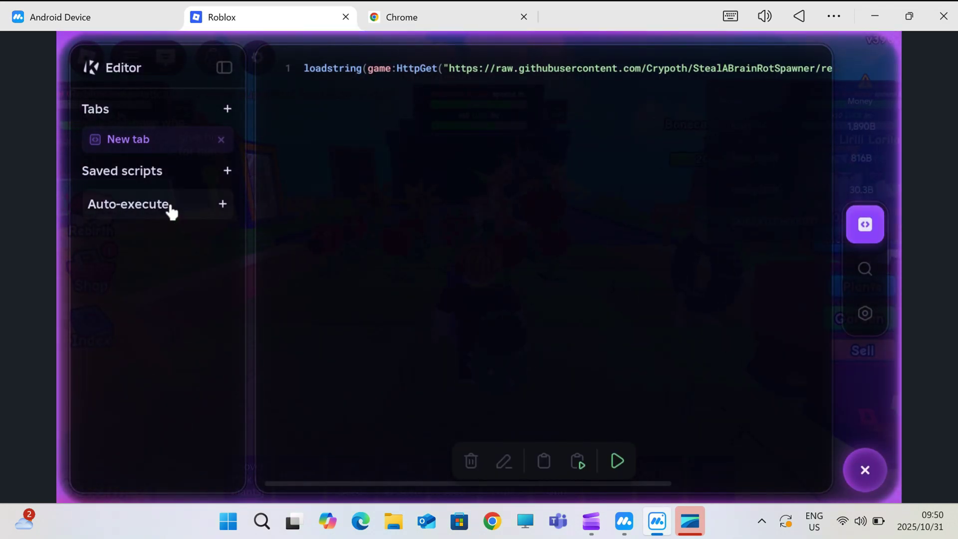
scroll(749, 249, "down", 10)
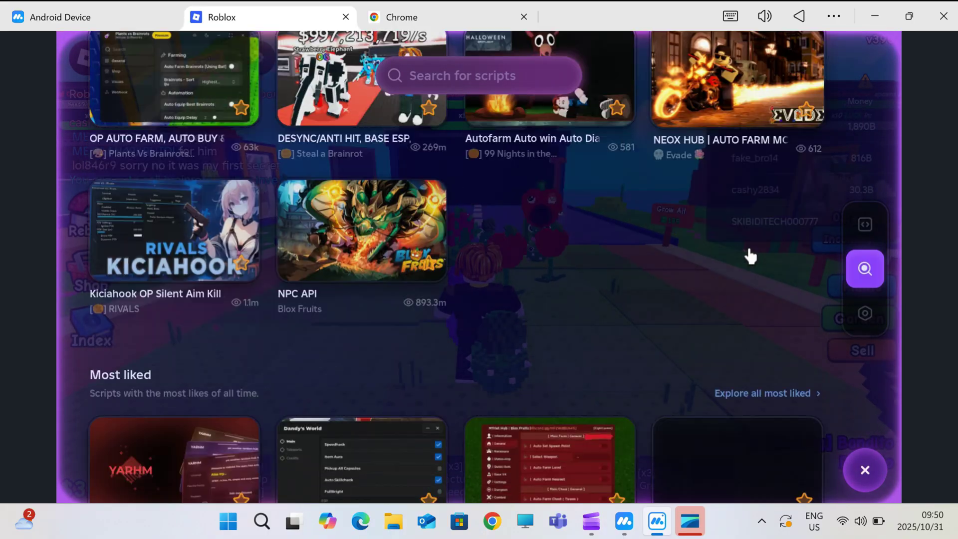
scroll(748, 249, "up", 3)
scroll(751, 256, "up", 5)
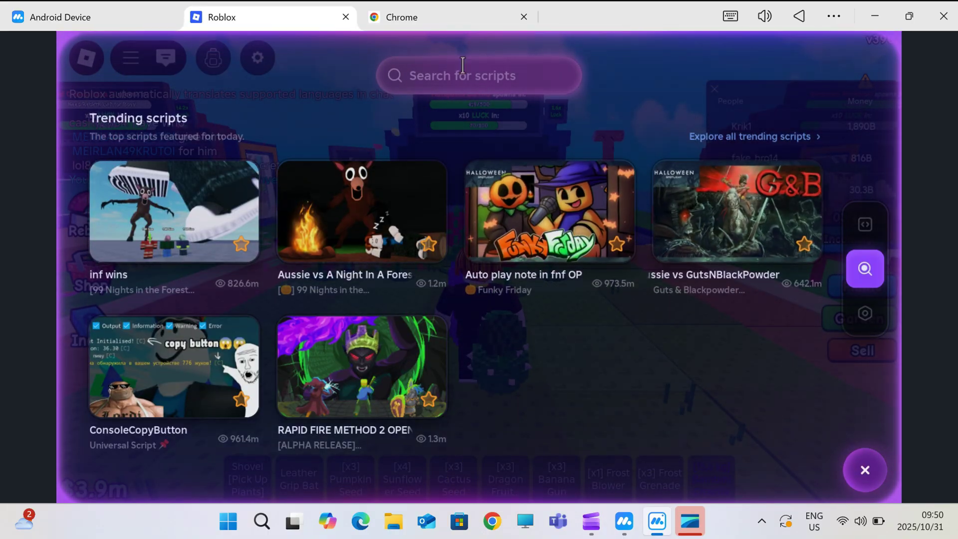
Step: Search the hub for 'plants vs brainrots' scripts, browse the results, then open Krnl's Settings
type("plants vs brain")
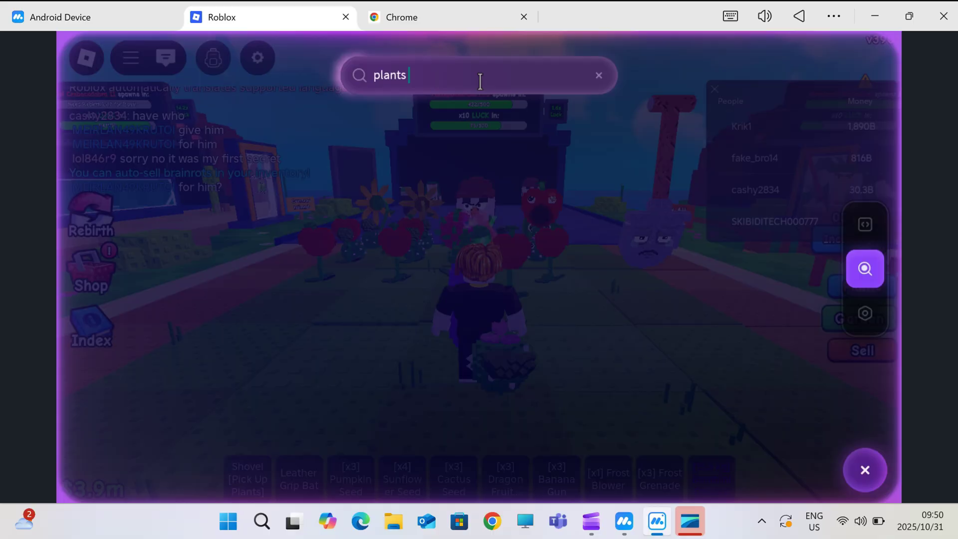
type("rots")
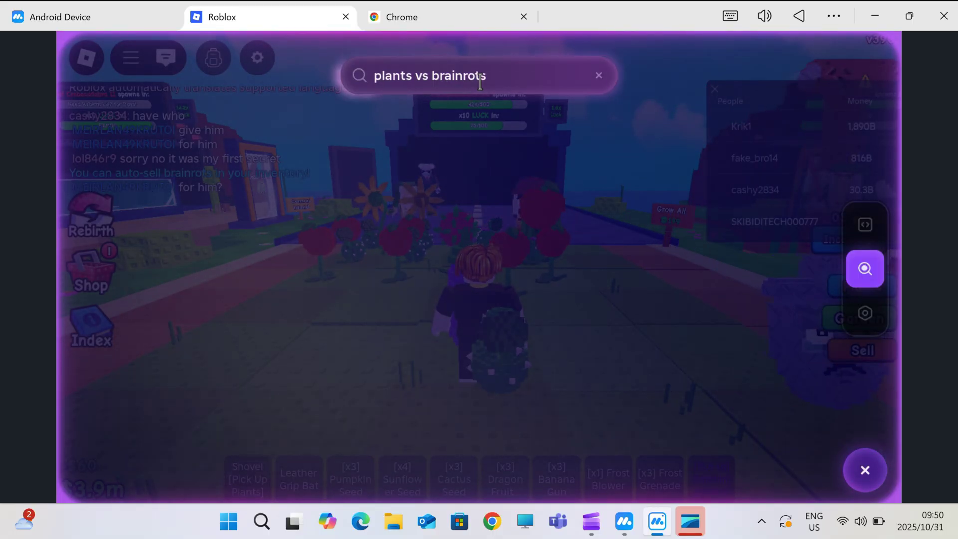
scroll(321, 167, "down", 15)
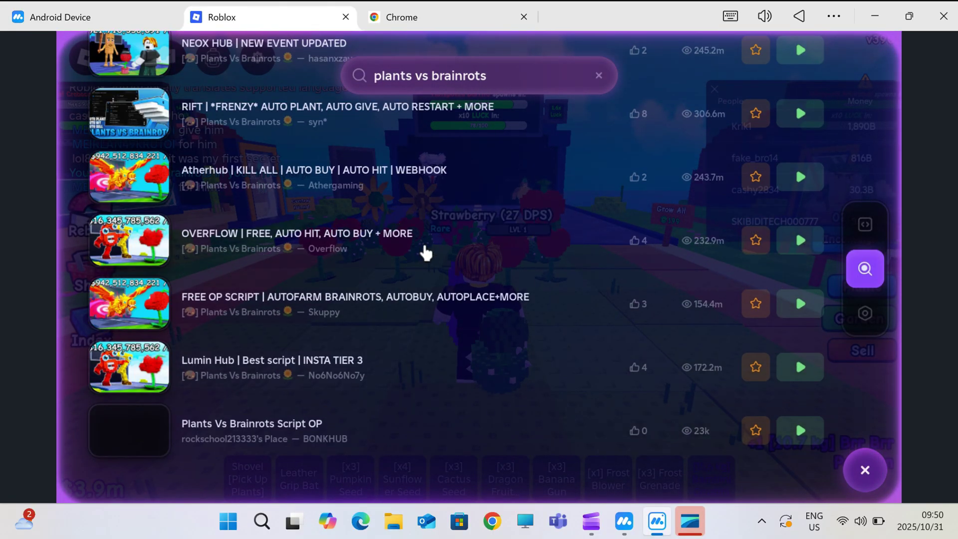
scroll(476, 386, "down", 10)
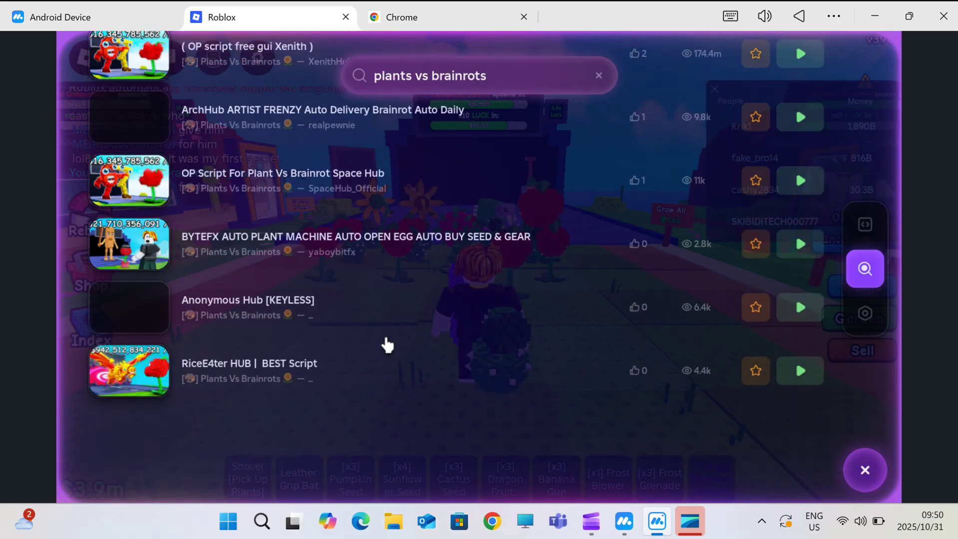
scroll(724, 409, "up", 5)
scroll(724, 409, "up", 5)
left_click(865, 313)
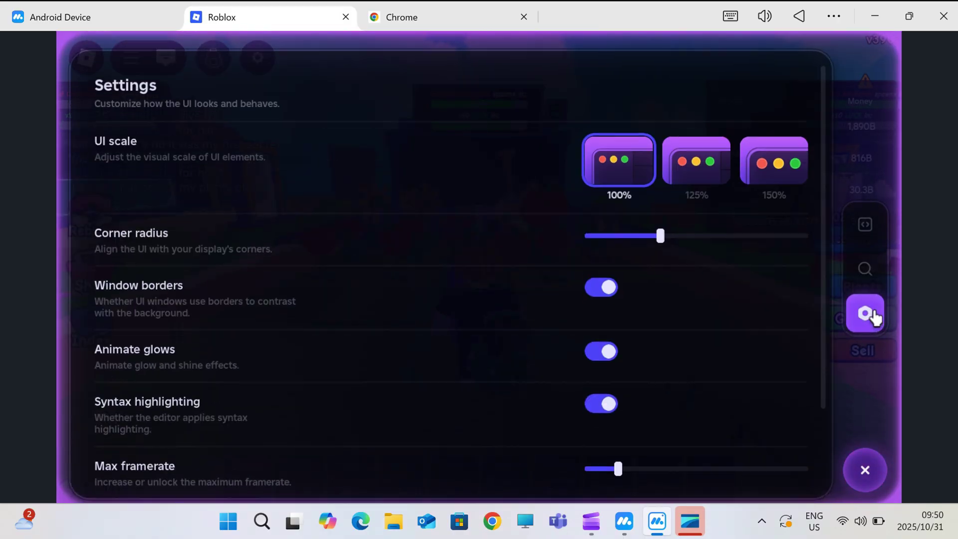